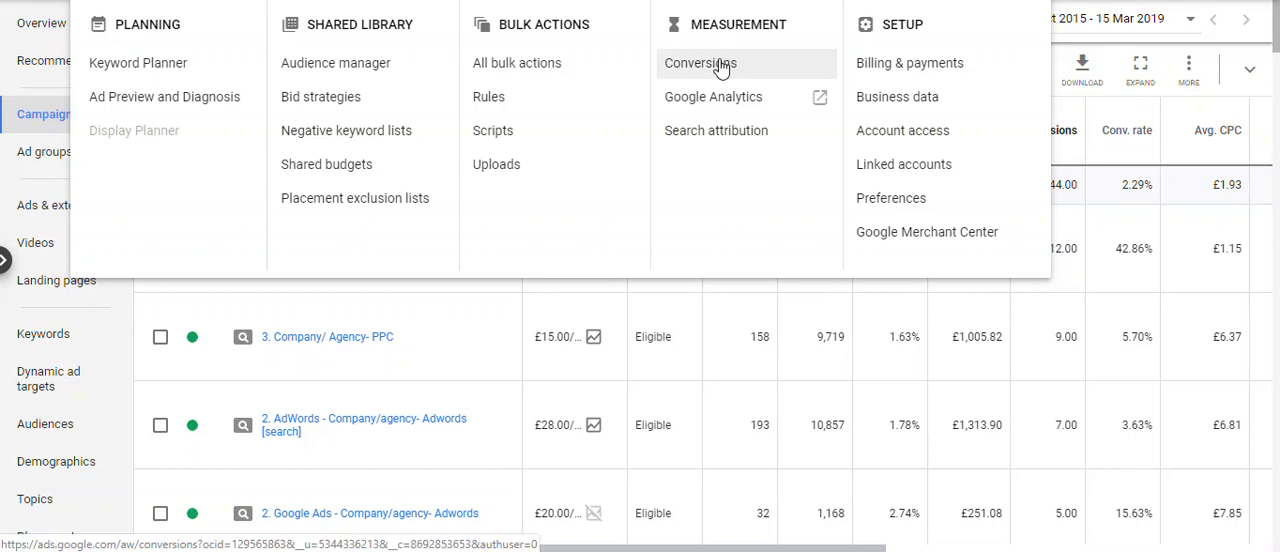
# Open the account's conversion actions and check the available status filter options without changing the All filter.
pyautogui.click(719, 64)
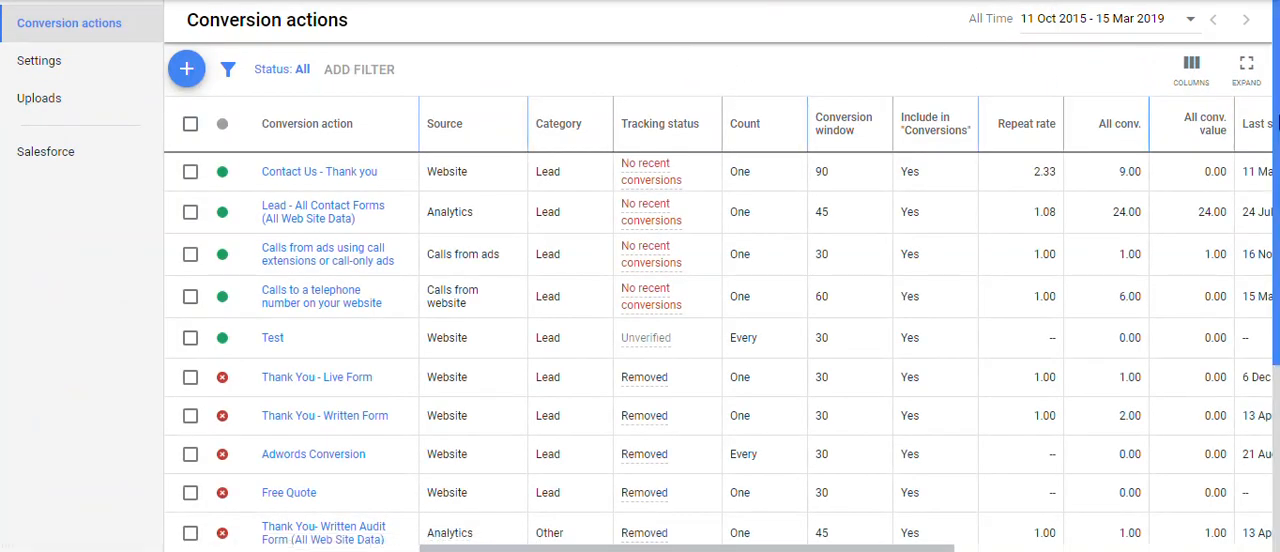
pyautogui.moveTo(1278, 115); pyautogui.dragTo(1278, 197)
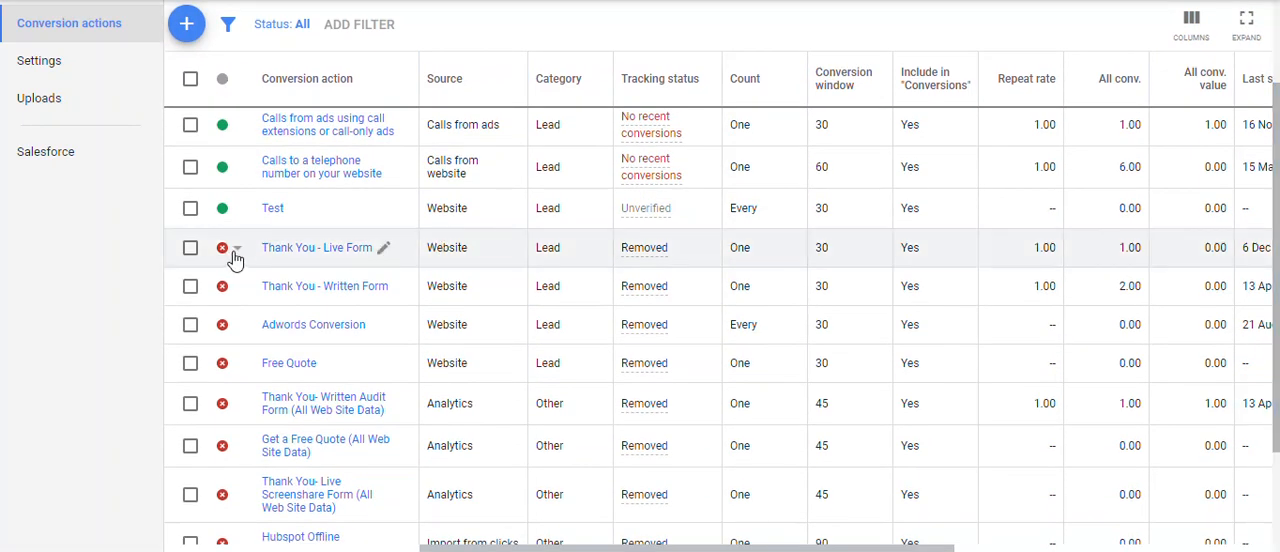
pyautogui.scroll(2, 1278, 125)
pyautogui.scroll(1, 1278, 125)
pyautogui.click(296, 64)
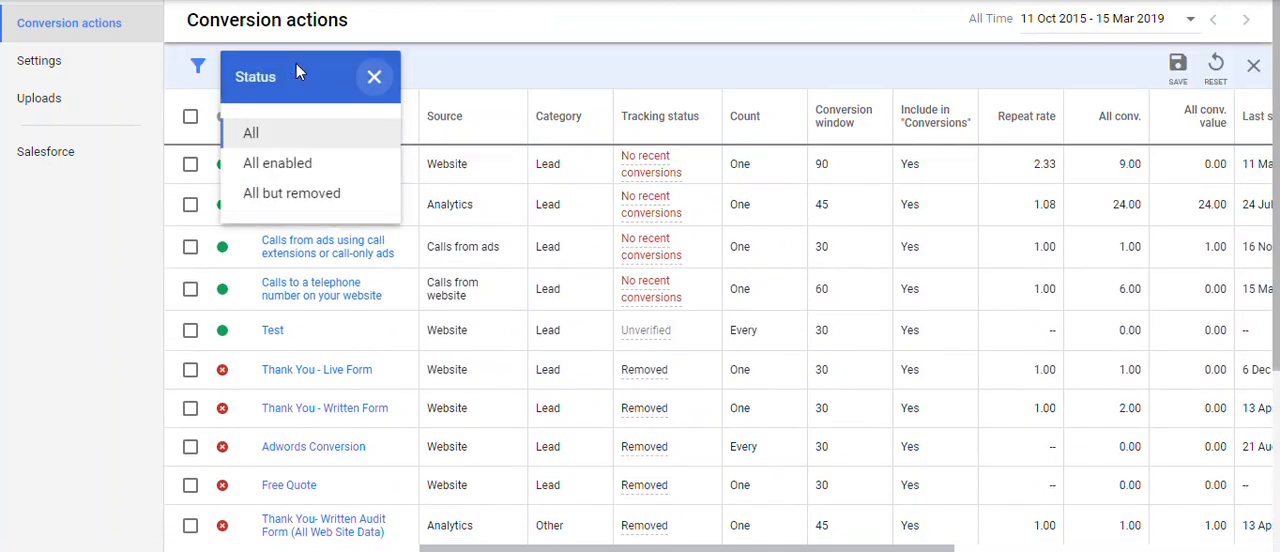
pyautogui.click(374, 79)
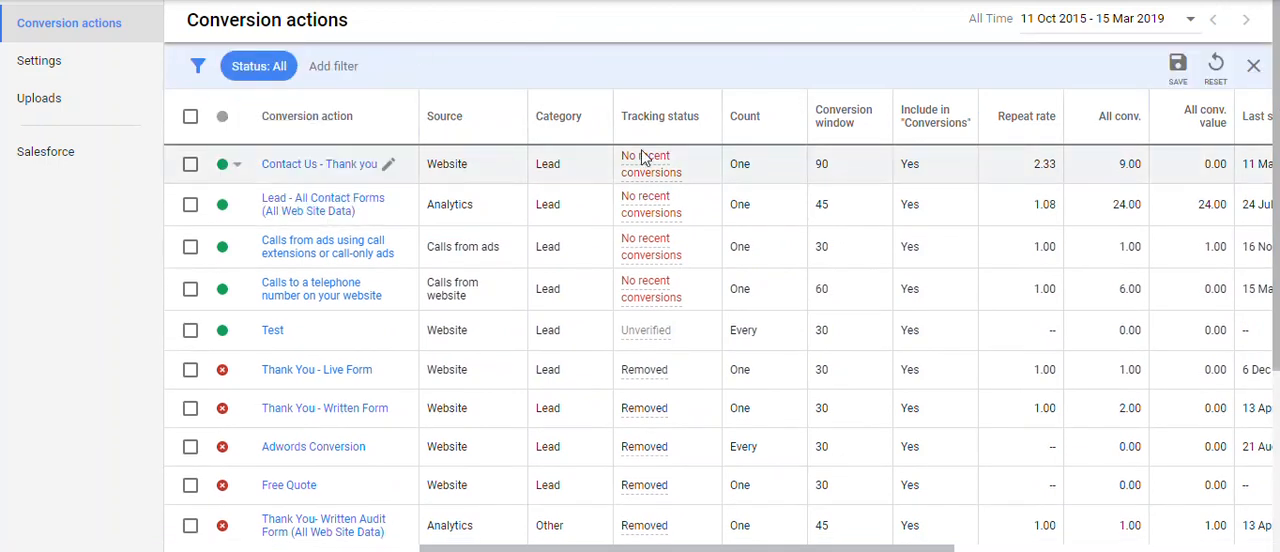
pyautogui.moveTo(444, 121)
pyautogui.click(468, 165)
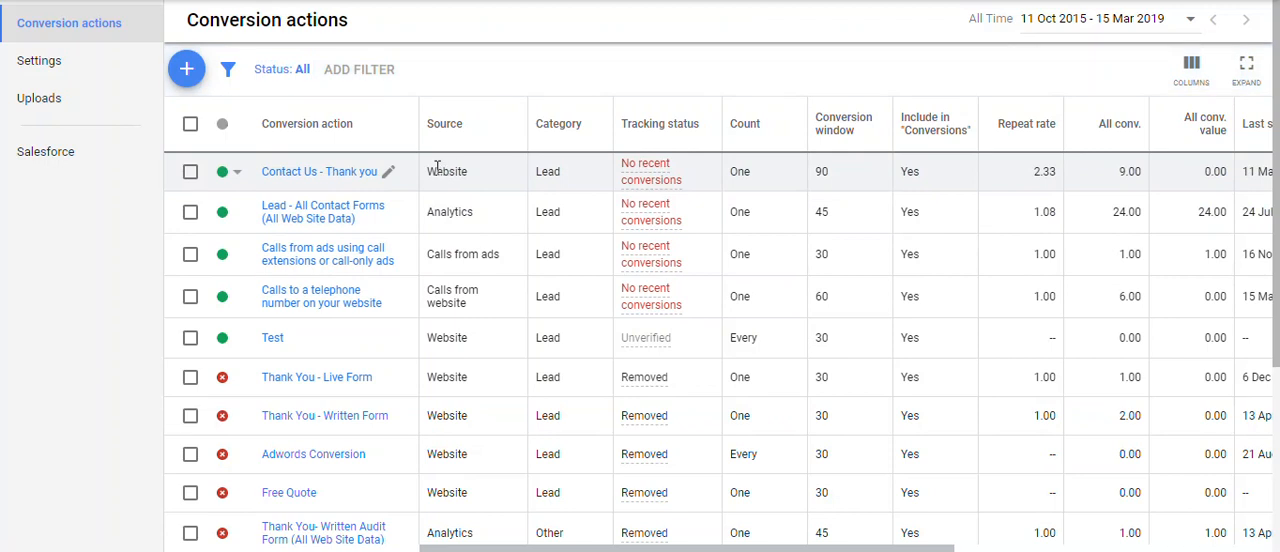
# Examine the source of each enabled conversion action, including Analytics, calls from ads and calls from website.
pyautogui.moveTo(428, 211); pyautogui.dragTo(470, 212)
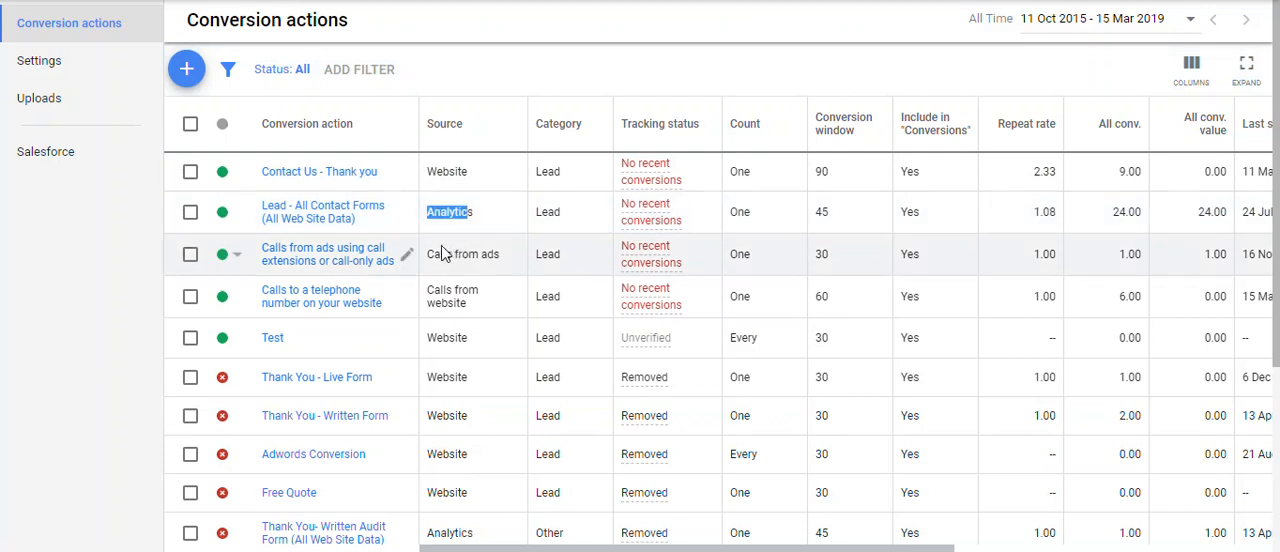
pyautogui.moveTo(434, 253); pyautogui.dragTo(469, 252)
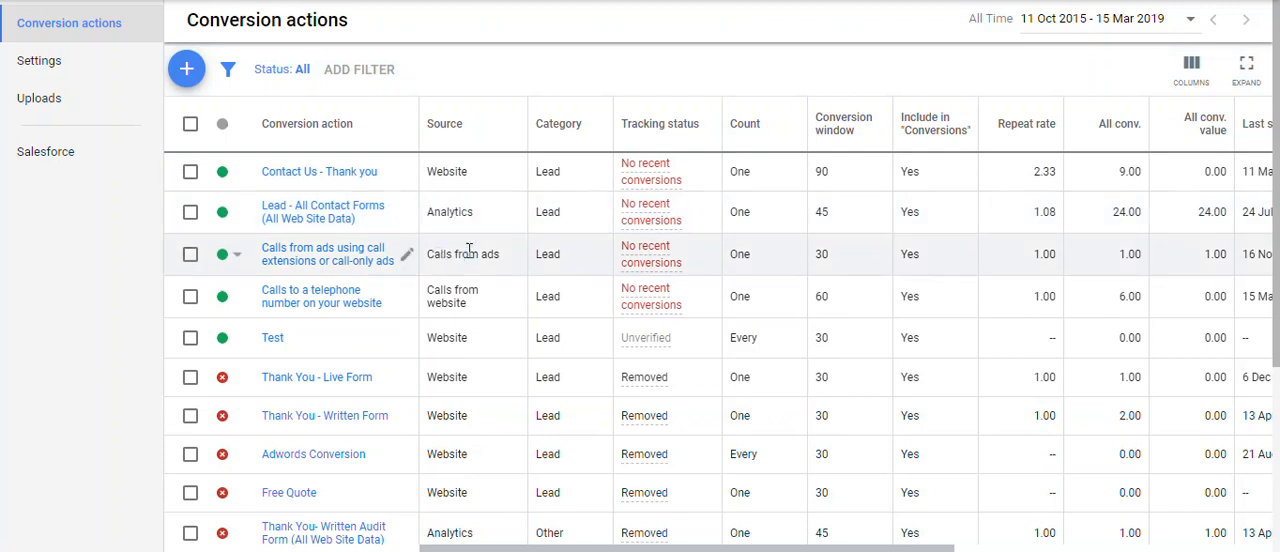
pyautogui.click(540, 225)
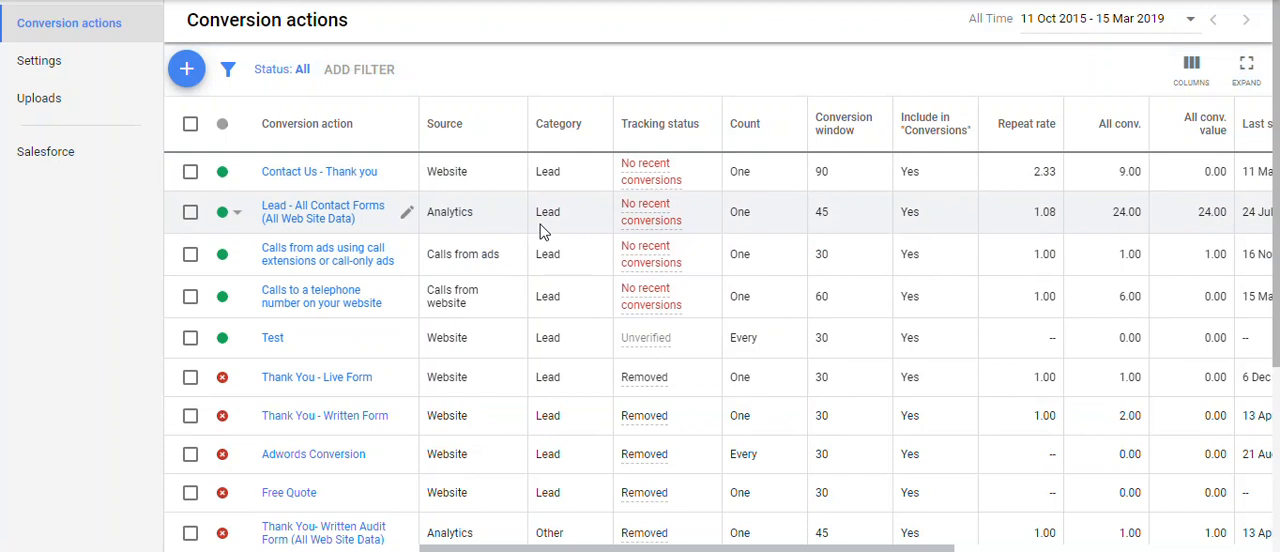
pyautogui.moveTo(425, 290); pyautogui.dragTo(478, 304)
pyautogui.click(477, 297)
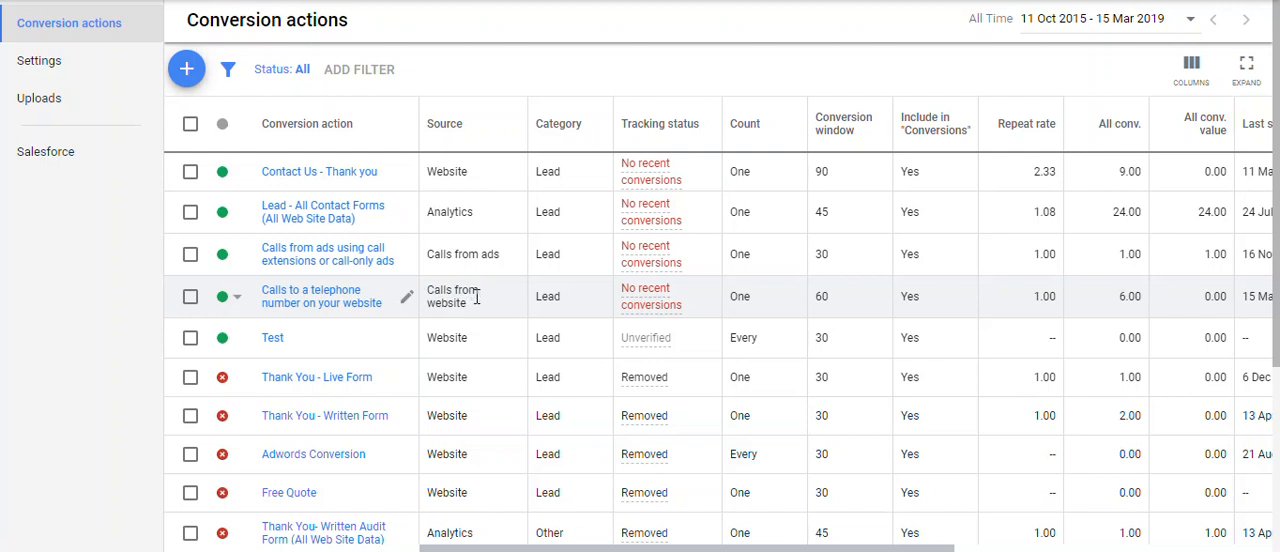
pyautogui.moveTo(477, 297); pyautogui.dragTo(438, 290)
pyautogui.click(437, 289)
pyautogui.moveTo(430, 290); pyautogui.dragTo(468, 296)
pyautogui.click(467, 290)
# Review the category and count settings of the Contact Us - Thank you conversion action.
pyautogui.doubleClick(547, 172)
pyautogui.click(762, 172)
pyautogui.doubleClick(740, 172)
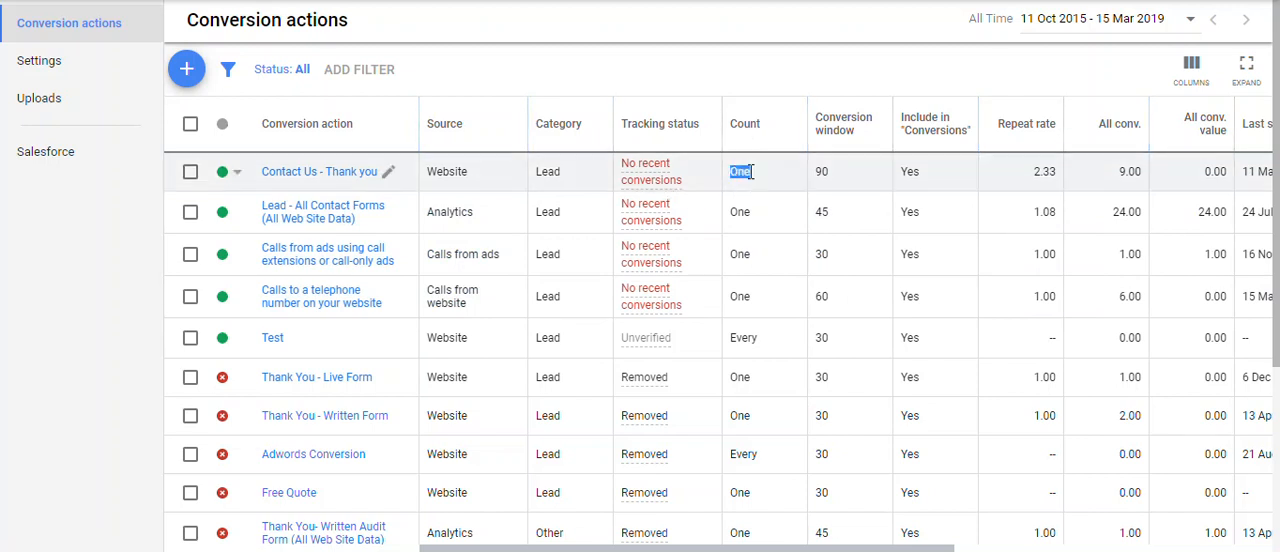
pyautogui.doubleClick(749, 172)
pyautogui.click(756, 175)
pyautogui.moveTo(1220, 143)
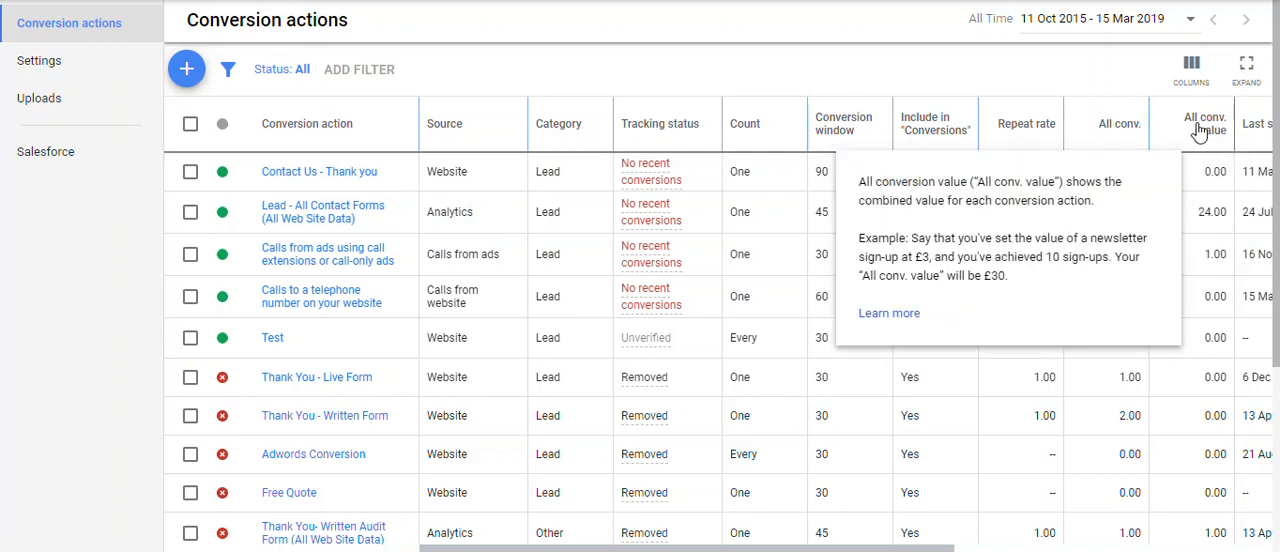
# Start a new website conversion action and set its category to Lead.
pyautogui.click(187, 70)
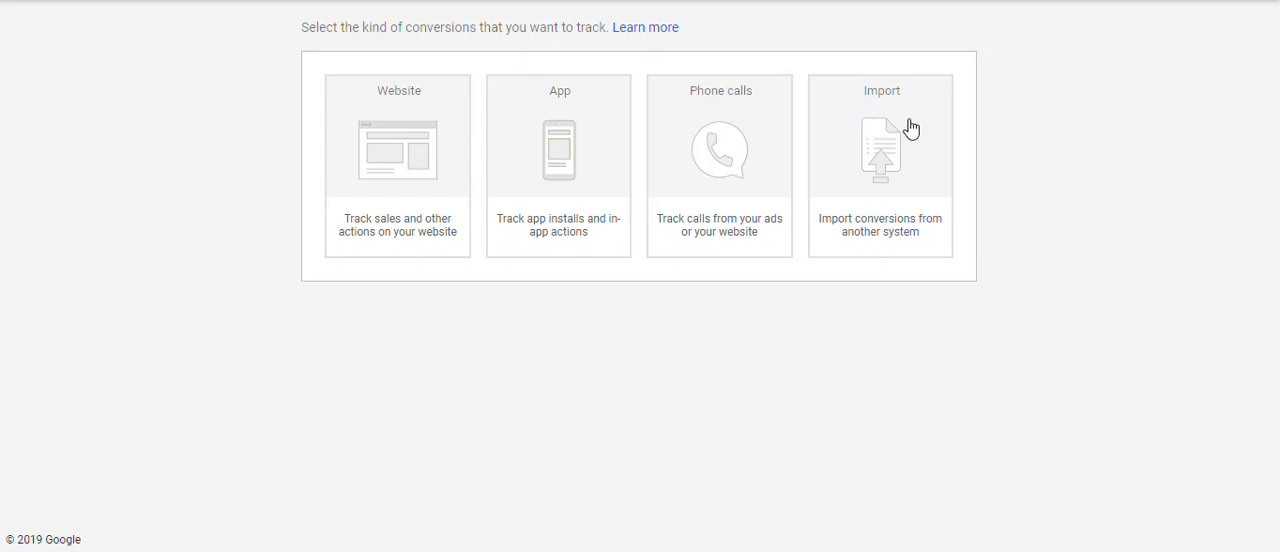
pyautogui.click(371, 130)
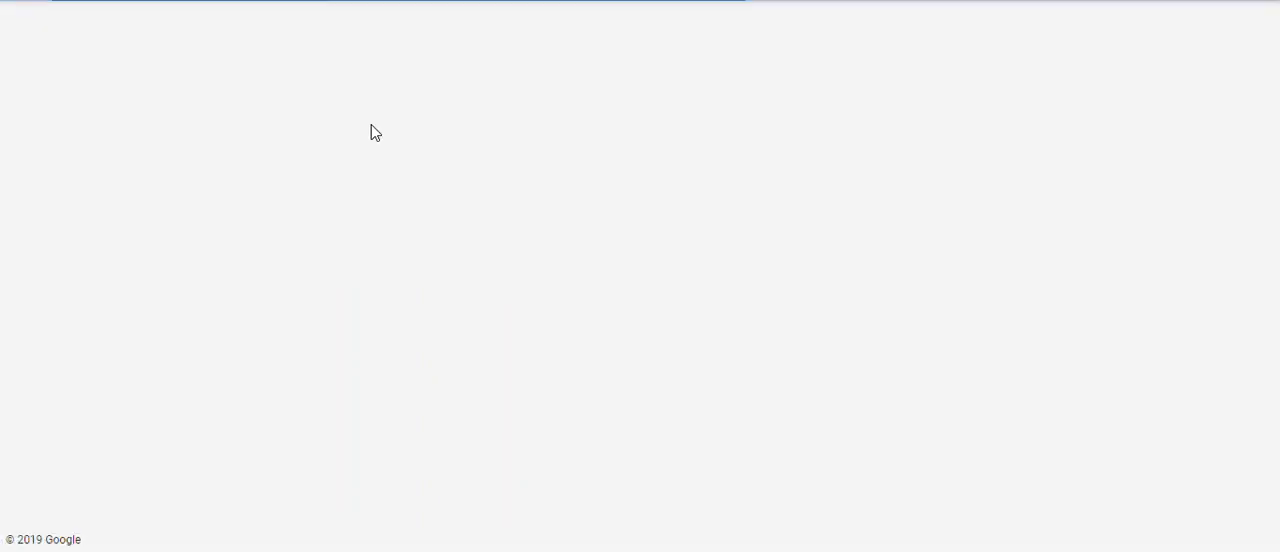
pyautogui.moveTo(1276, 72); pyautogui.dragTo(1277, 115)
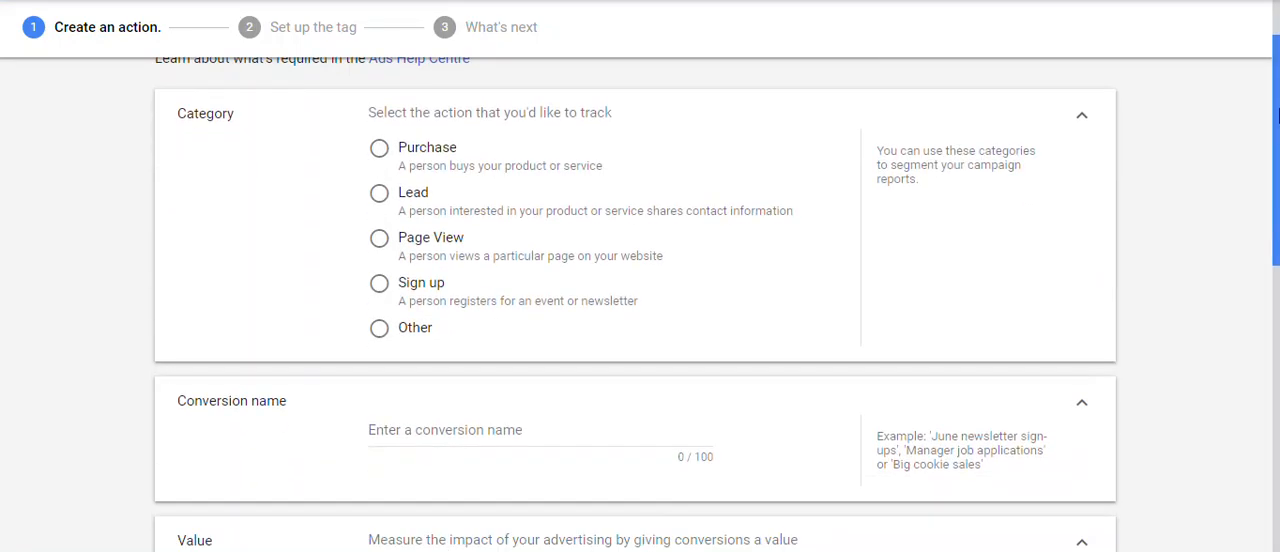
pyautogui.click(409, 191)
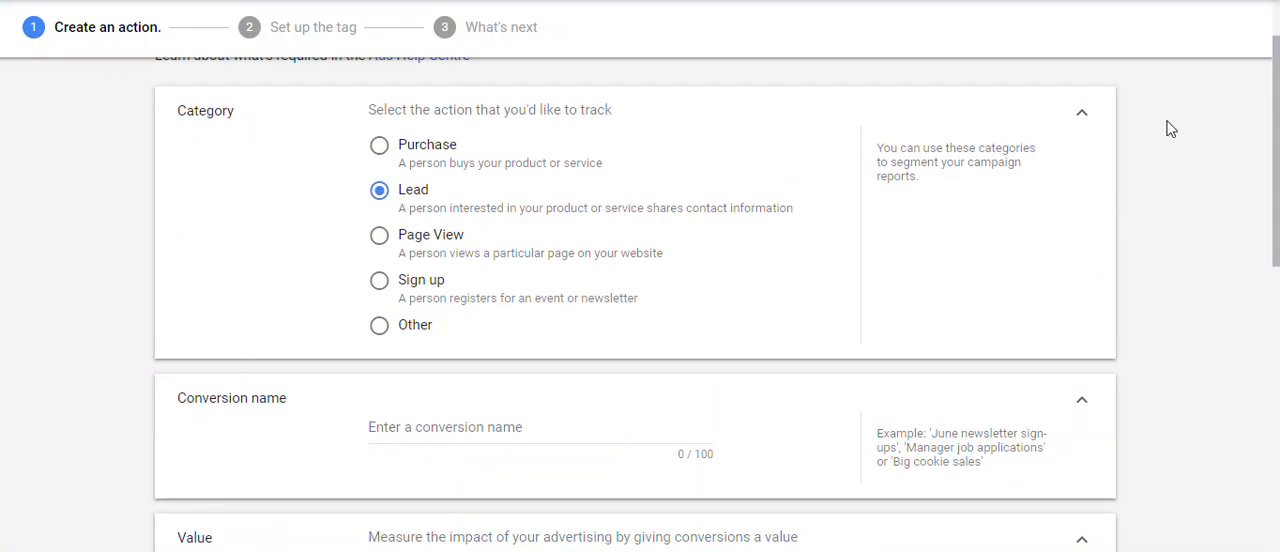
# Name the conversion action "lead".
pyautogui.moveTo(1268, 130); pyautogui.dragTo(1276, 229)
pyautogui.click(492, 184)
pyautogui.write('lead')
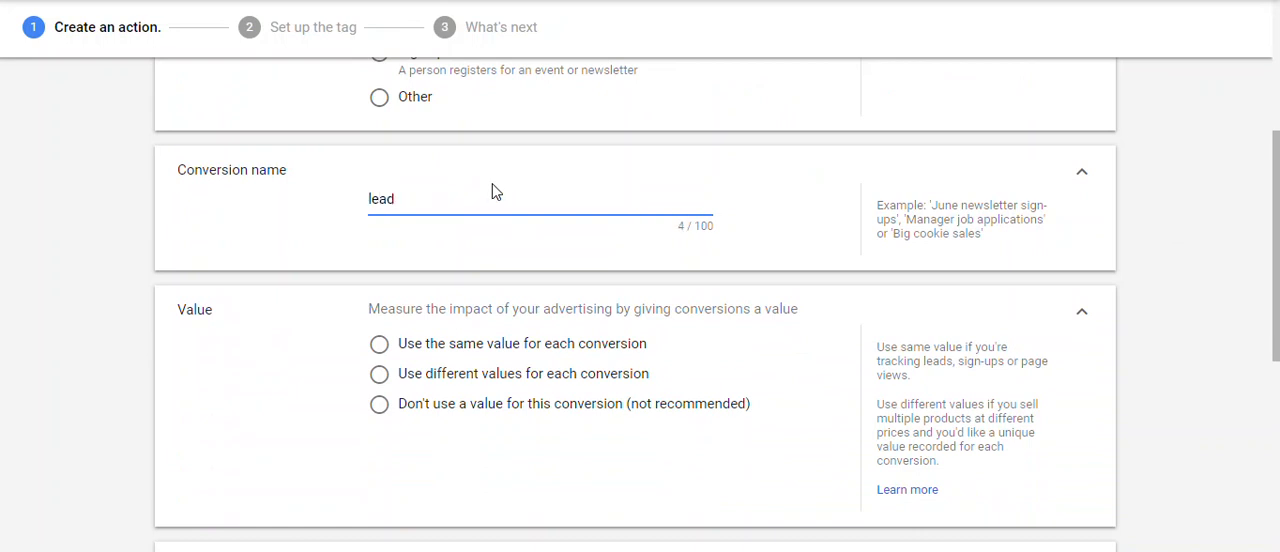
# Try using the same value for each conversion and check its currency choices and value entry.
pyautogui.moveTo(1277, 262); pyautogui.dragTo(1277, 334)
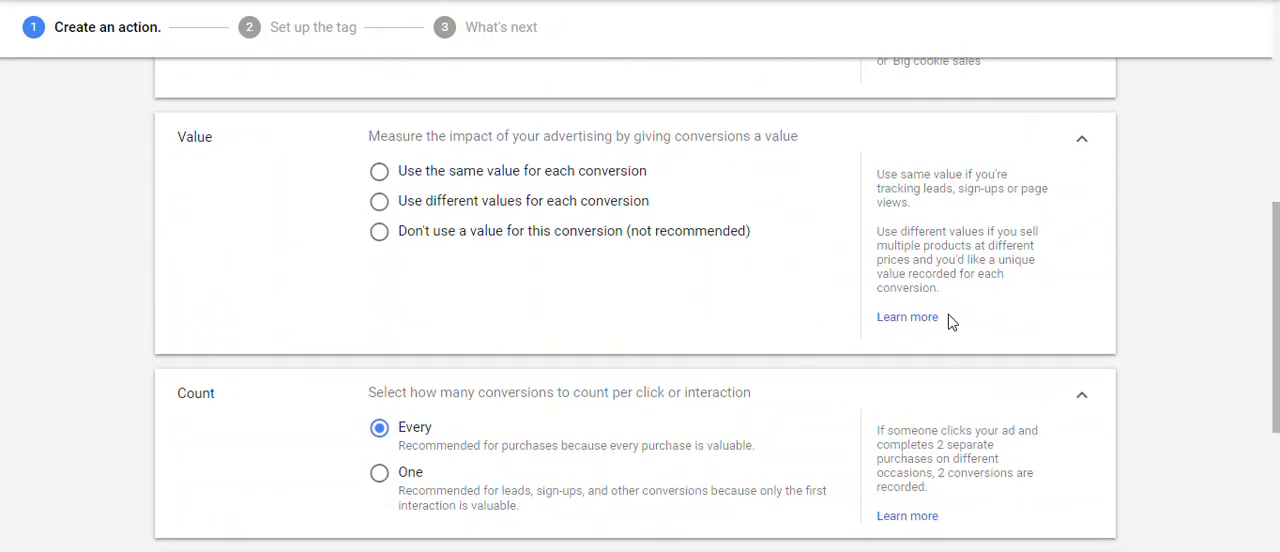
pyautogui.click(445, 177)
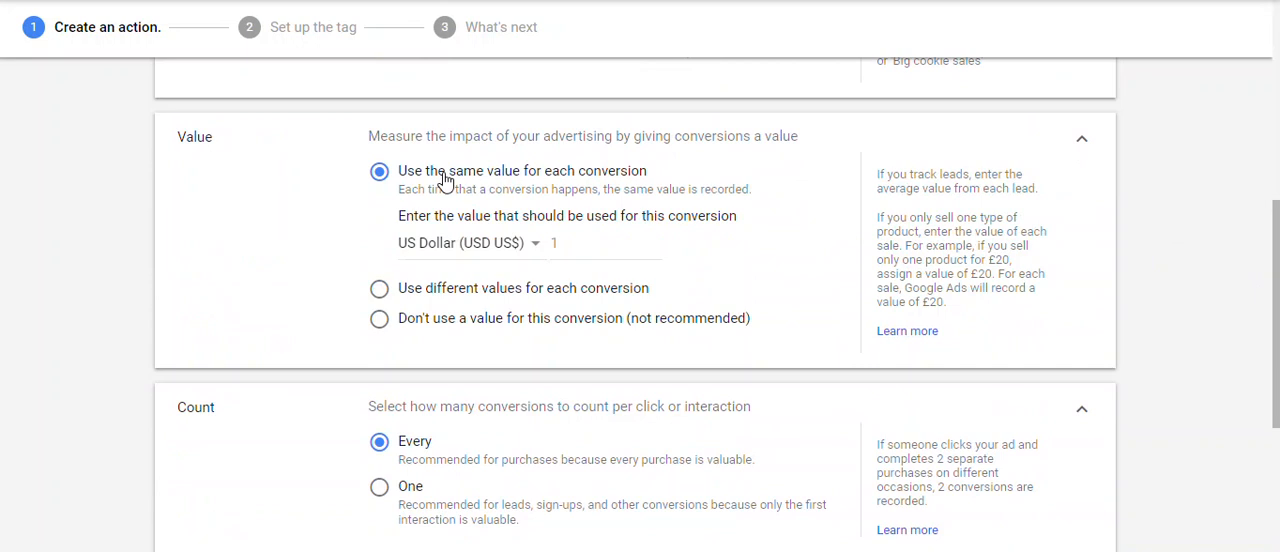
pyautogui.click(468, 243)
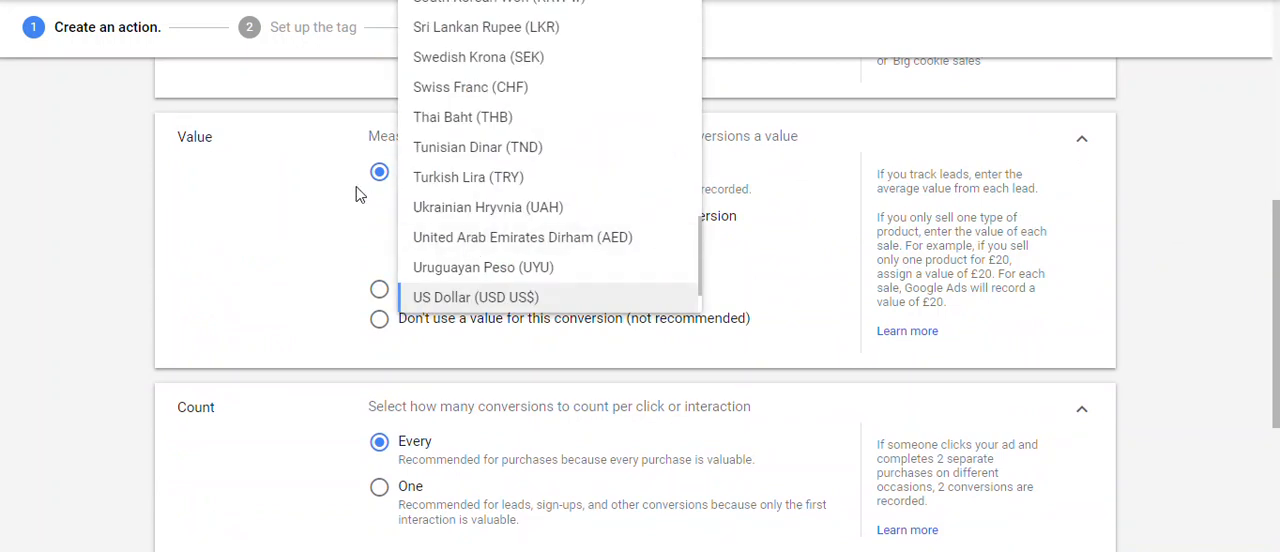
pyautogui.click(314, 227)
pyautogui.click(586, 240)
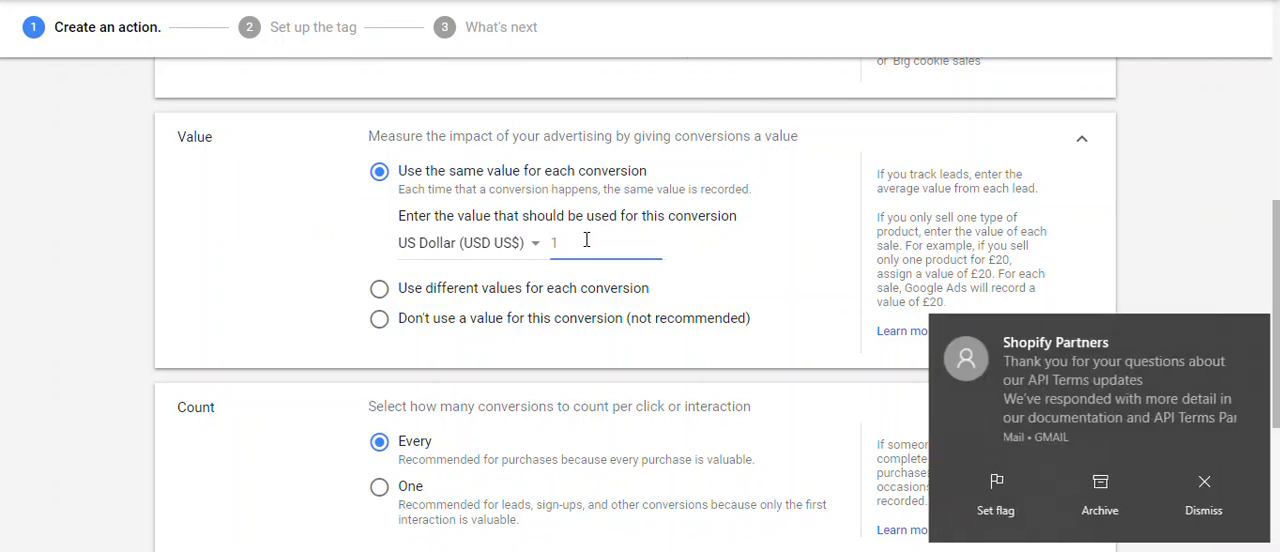
pyautogui.click(1205, 490)
pyautogui.click(563, 238)
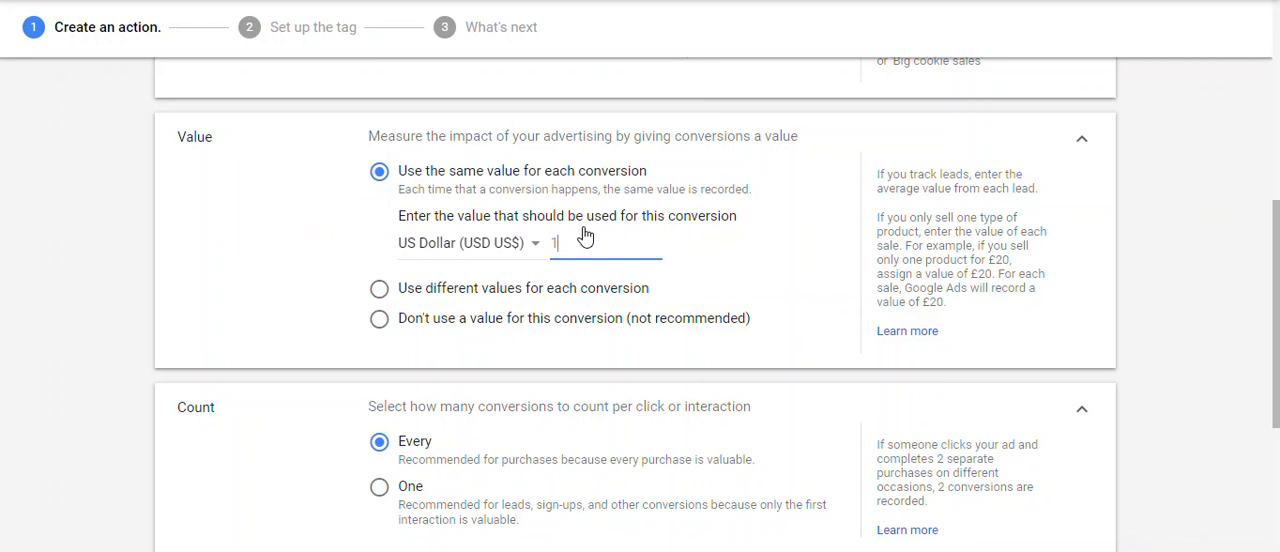
pyautogui.click(1278, 250)
pyautogui.moveTo(1278, 268); pyautogui.dragTo(1279, 288)
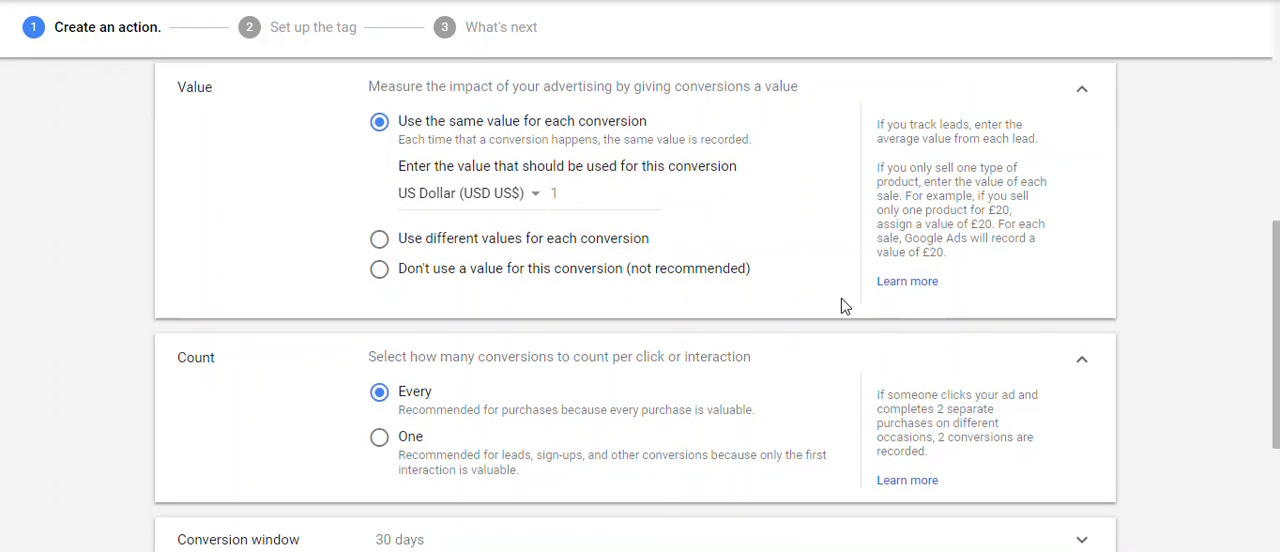
# Set the conversion value to use different values for each conversion and check the default value entry.
pyautogui.click(502, 244)
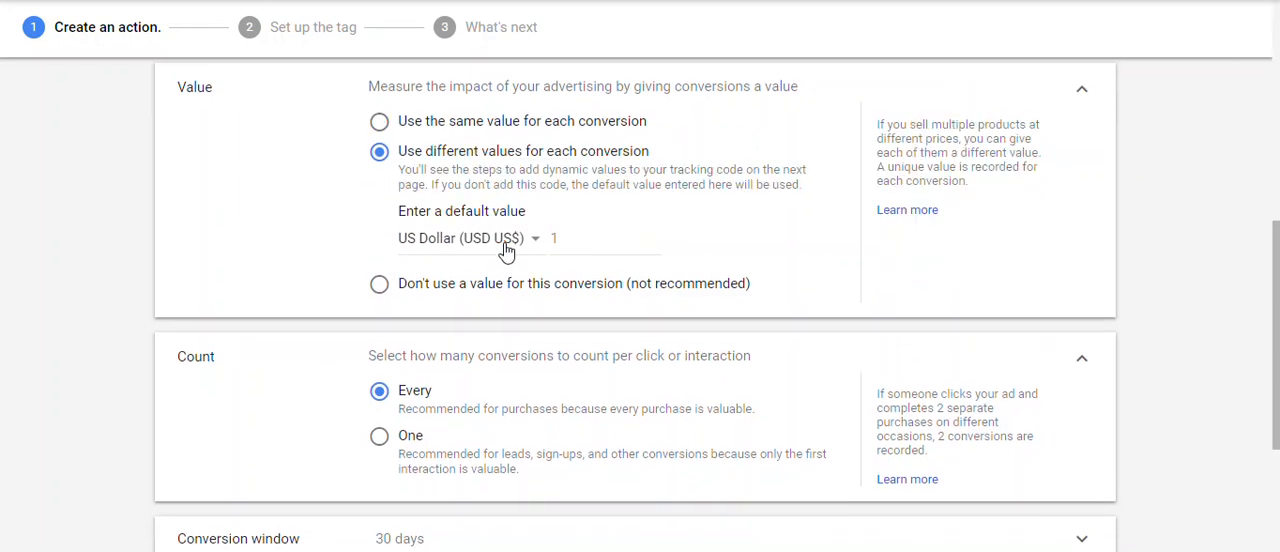
pyautogui.click(562, 238)
pyautogui.moveTo(594, 238); pyautogui.dragTo(553, 238)
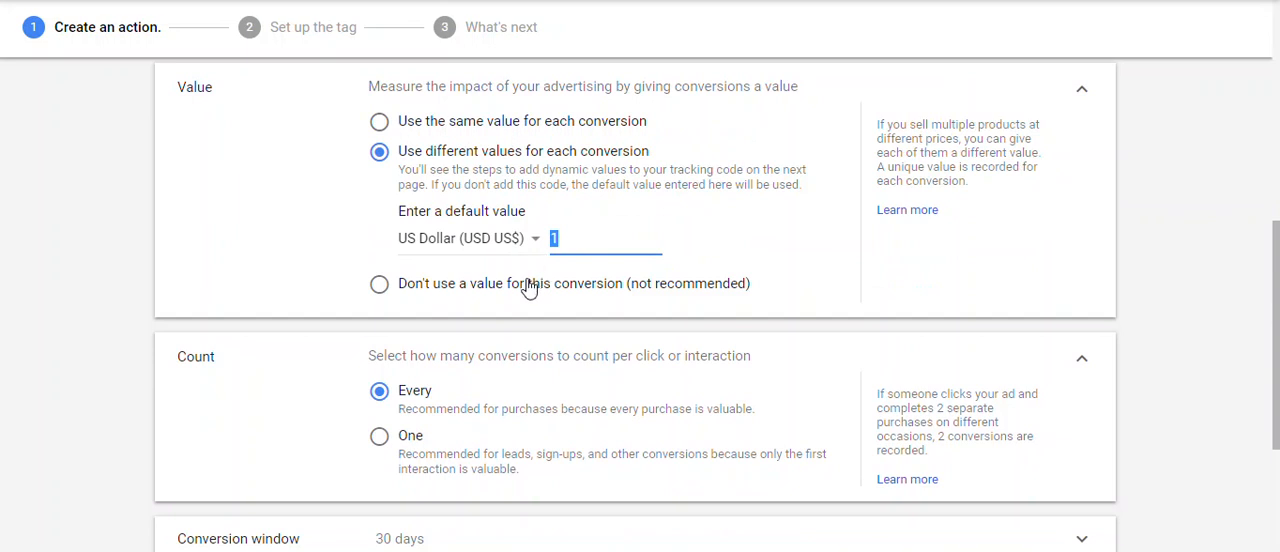
# Try counting One conversion per interaction and switch the count back to Every.
pyautogui.moveTo(1278, 302); pyautogui.dragTo(1279, 361)
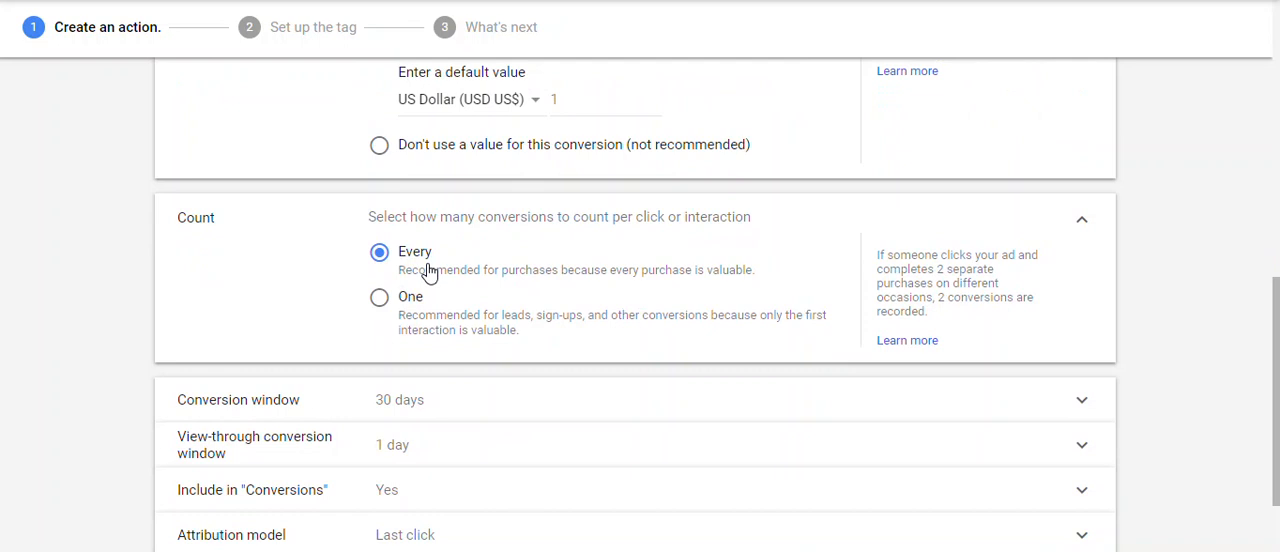
pyautogui.click(392, 303)
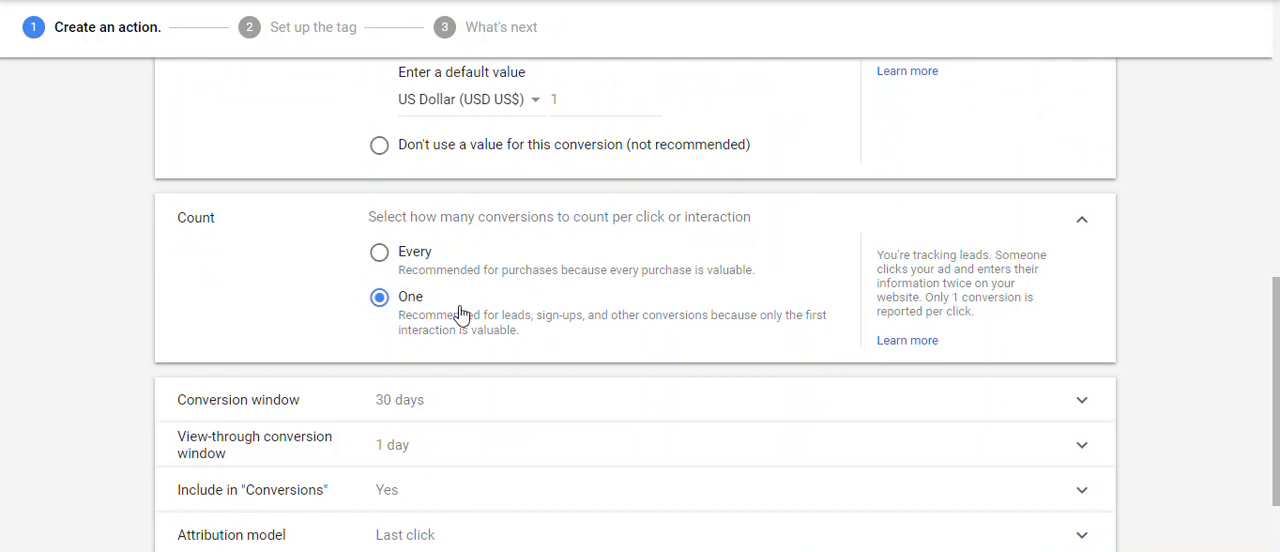
pyautogui.click(393, 258)
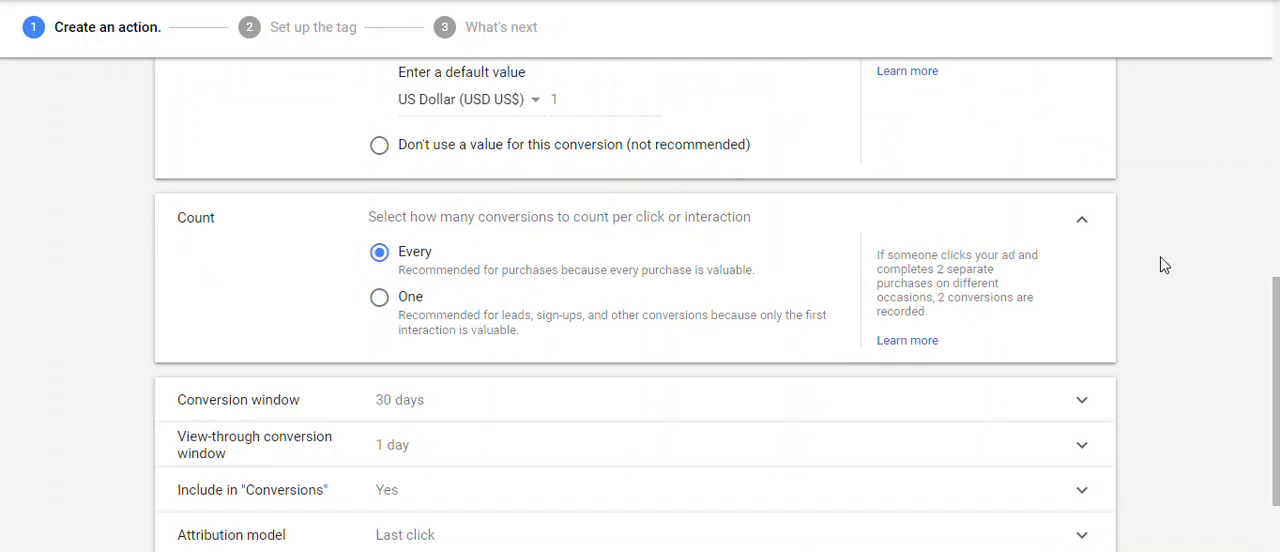
# Set the conversion window to 90 days.
pyautogui.scroll(-2, 1276, 308)
pyautogui.click(591, 294)
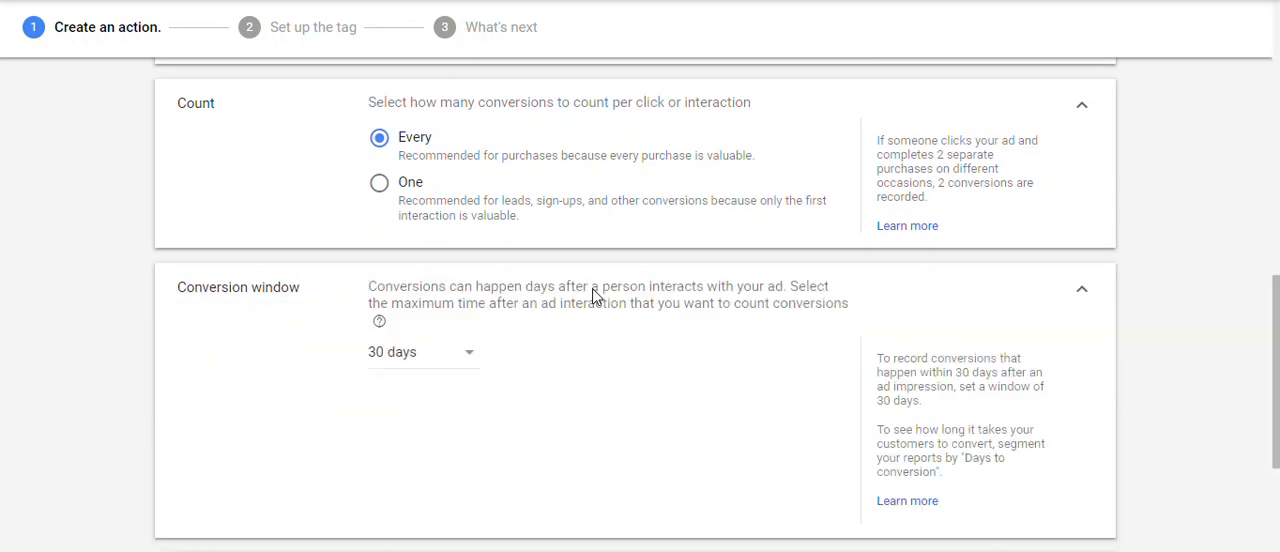
pyautogui.click(466, 362)
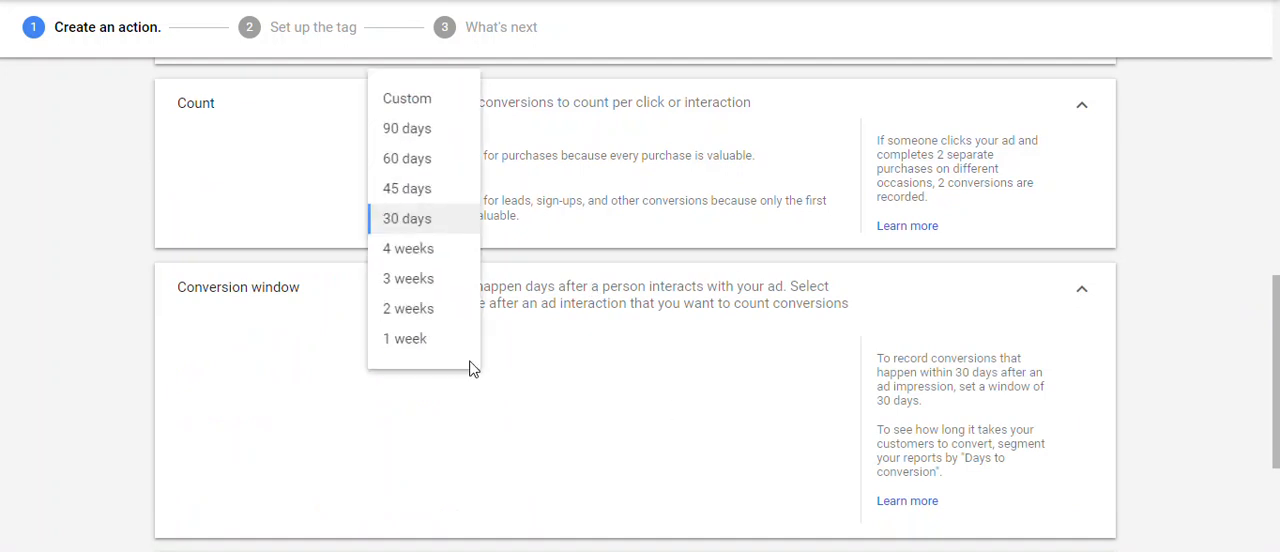
pyautogui.click(403, 132)
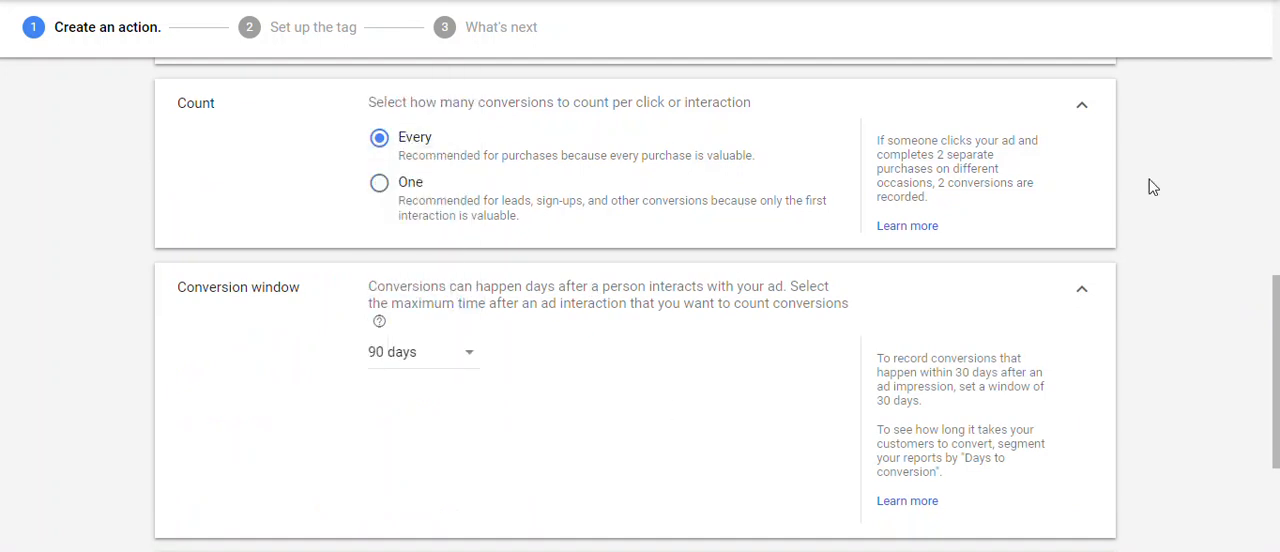
# Expand the view-through conversion window setting and examine its available durations and description.
pyautogui.moveTo(1276, 270); pyautogui.dragTo(1276, 369)
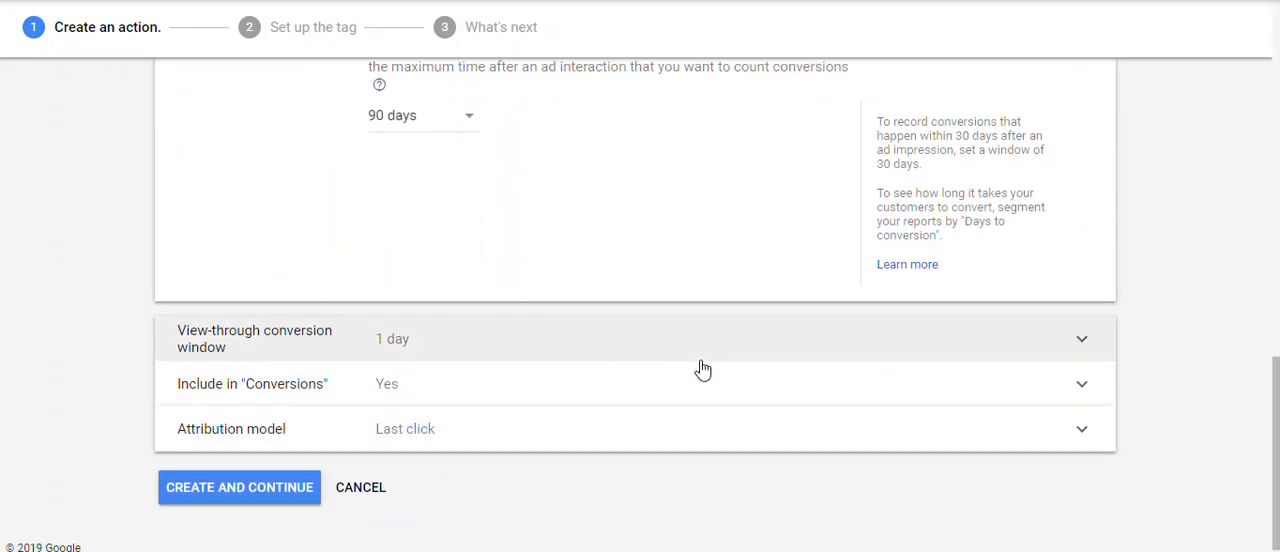
pyautogui.click(703, 370)
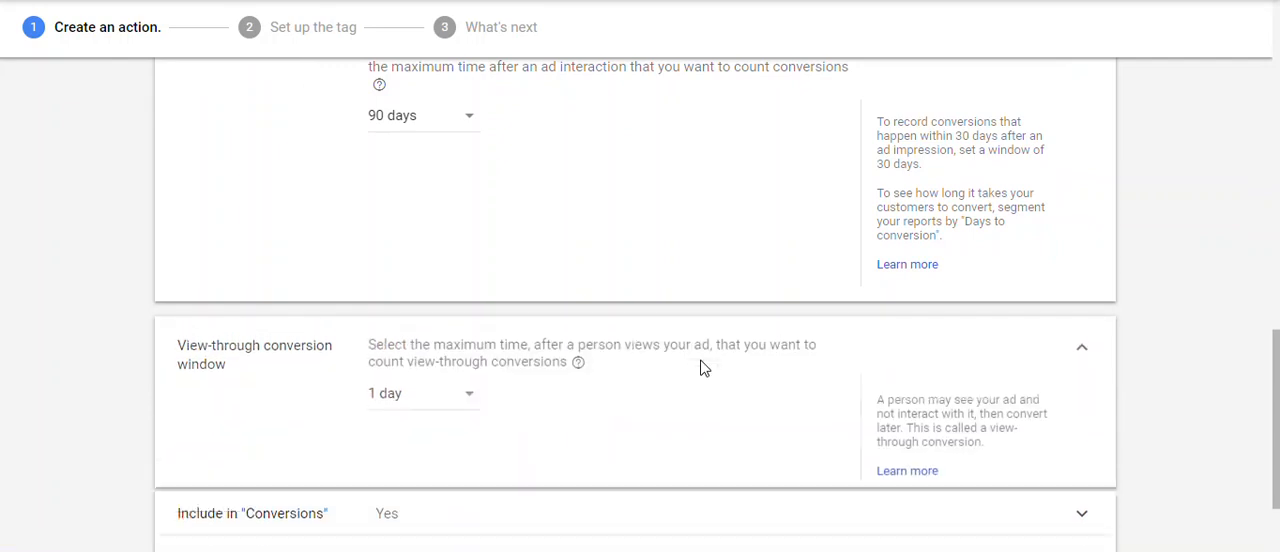
pyautogui.click(479, 396)
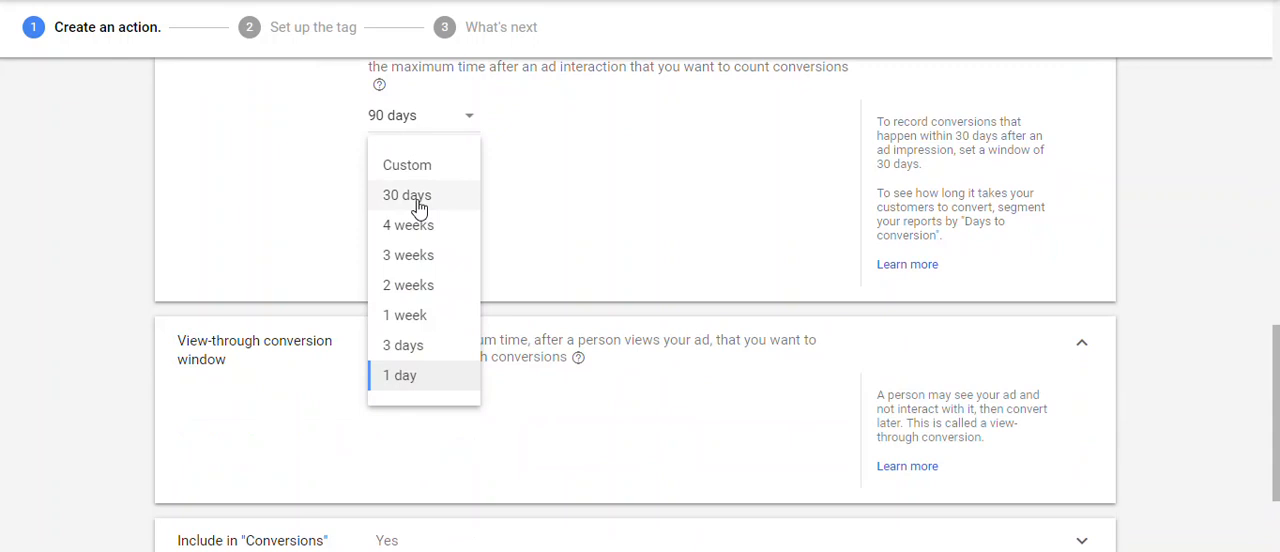
pyautogui.click(594, 333)
pyautogui.moveTo(593, 340); pyautogui.dragTo(634, 342)
# Set the attribution model to First click and create the conversion action, continuing to the tag setup.
pyautogui.moveTo(1268, 328); pyautogui.dragTo(1276, 415)
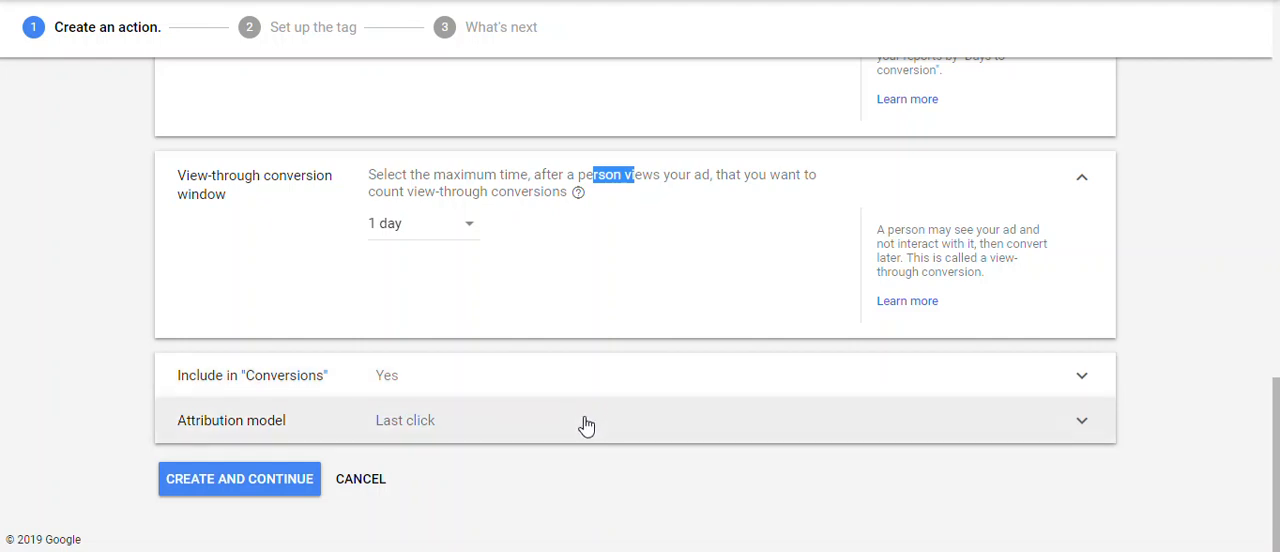
pyautogui.click(581, 424)
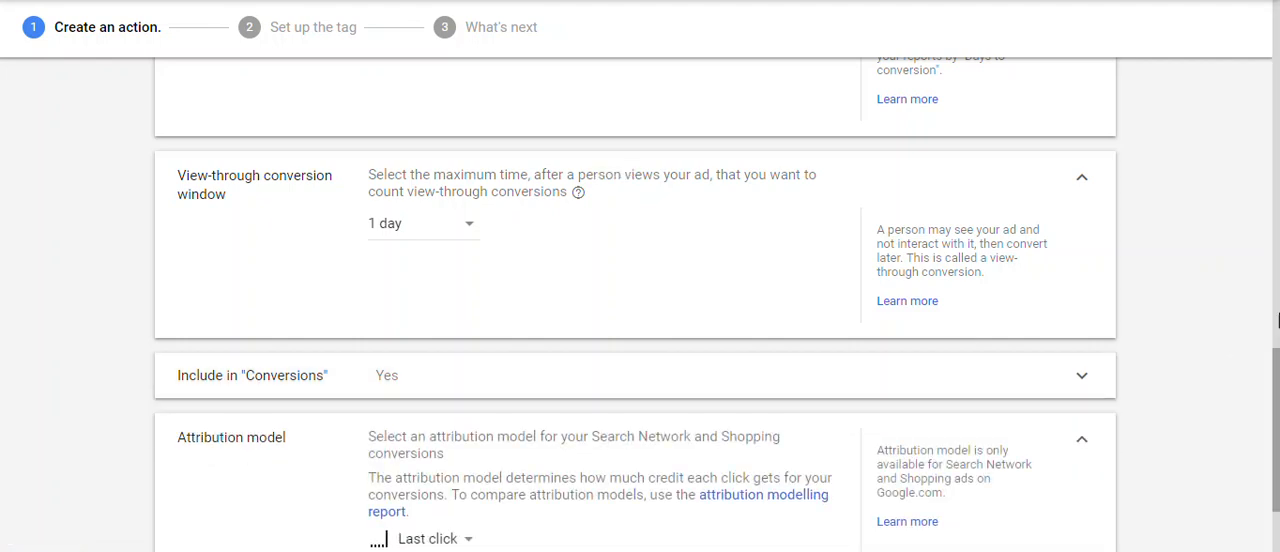
pyautogui.moveTo(1277, 378); pyautogui.dragTo(1277, 421)
pyautogui.click(469, 397)
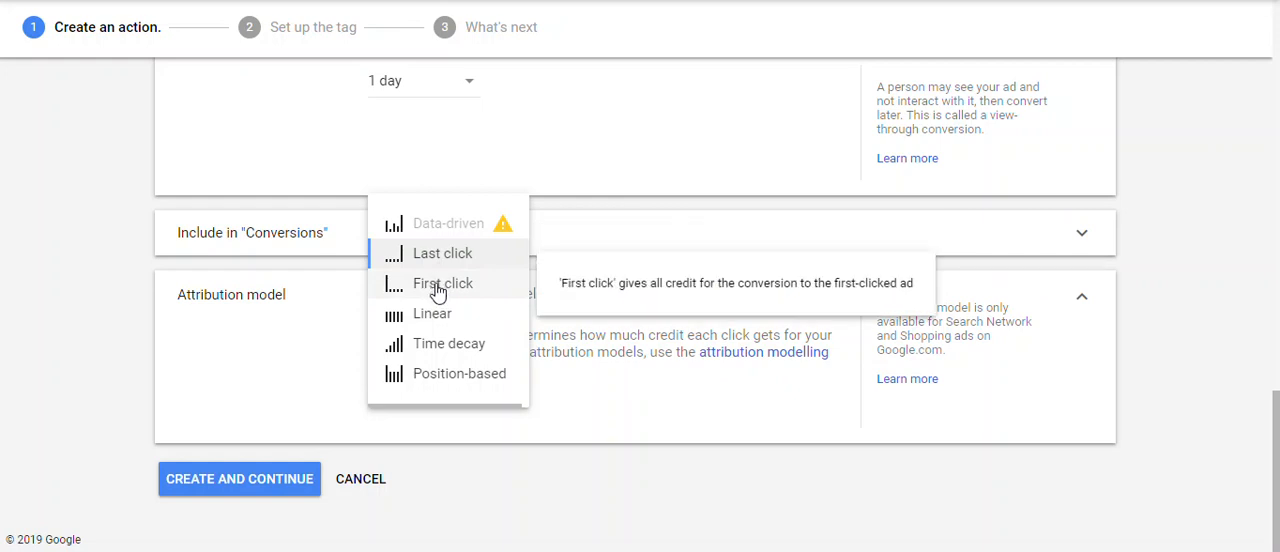
pyautogui.click(438, 285)
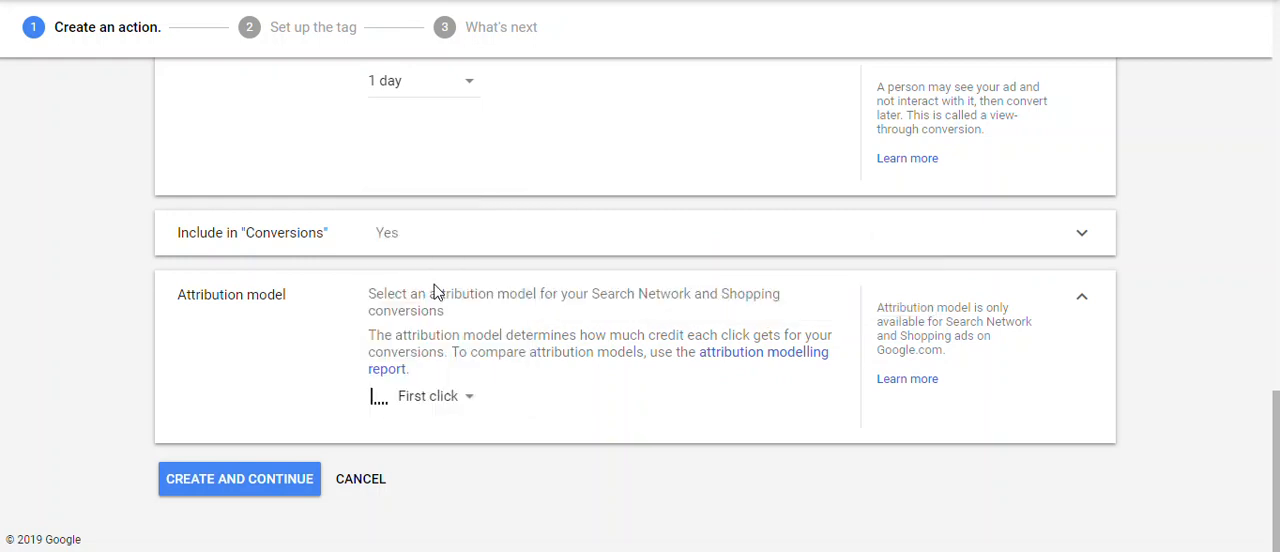
pyautogui.click(246, 488)
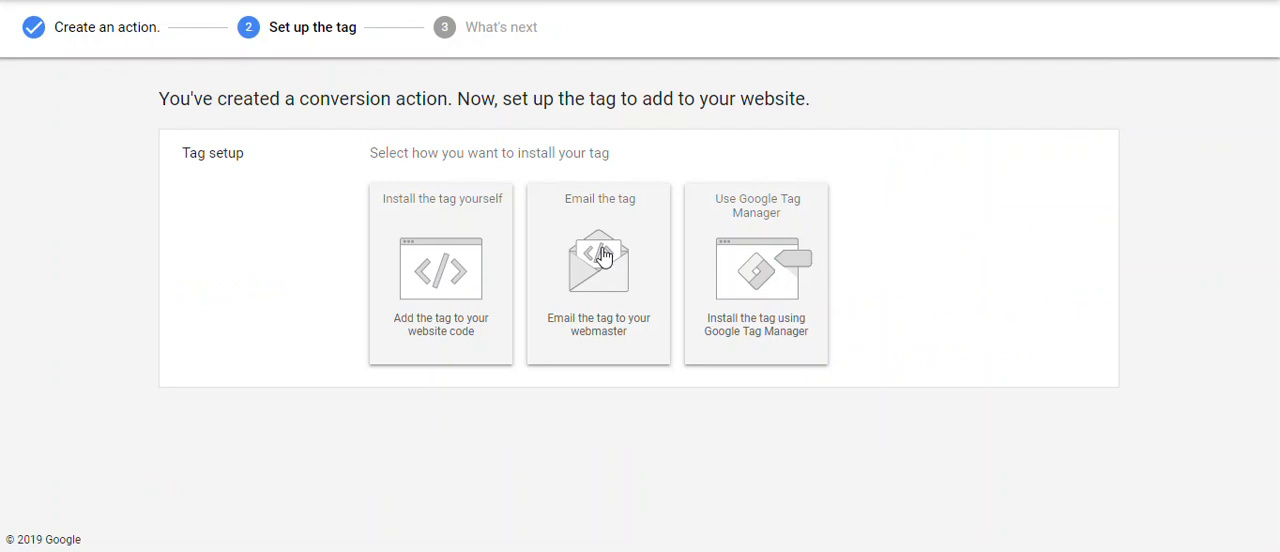
# Open the Google Tag Manager installation option and examine the conversion ID and conversion label for the lead action.
pyautogui.click(776, 252)
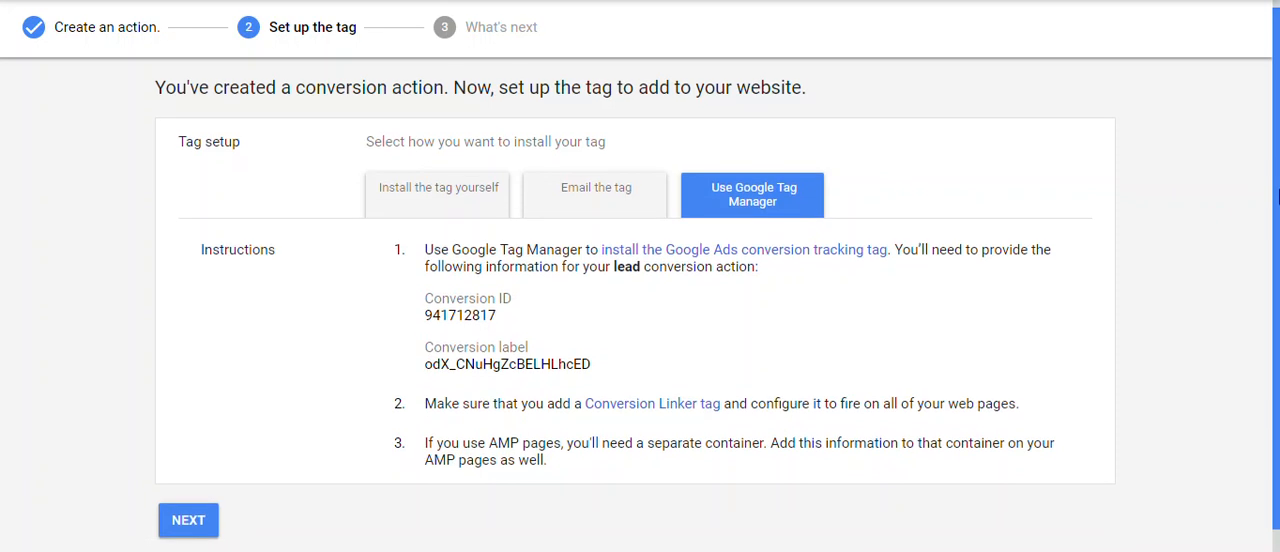
pyautogui.moveTo(1279, 190); pyautogui.dragTo(1266, 147)
pyautogui.moveTo(508, 326); pyautogui.dragTo(428, 326)
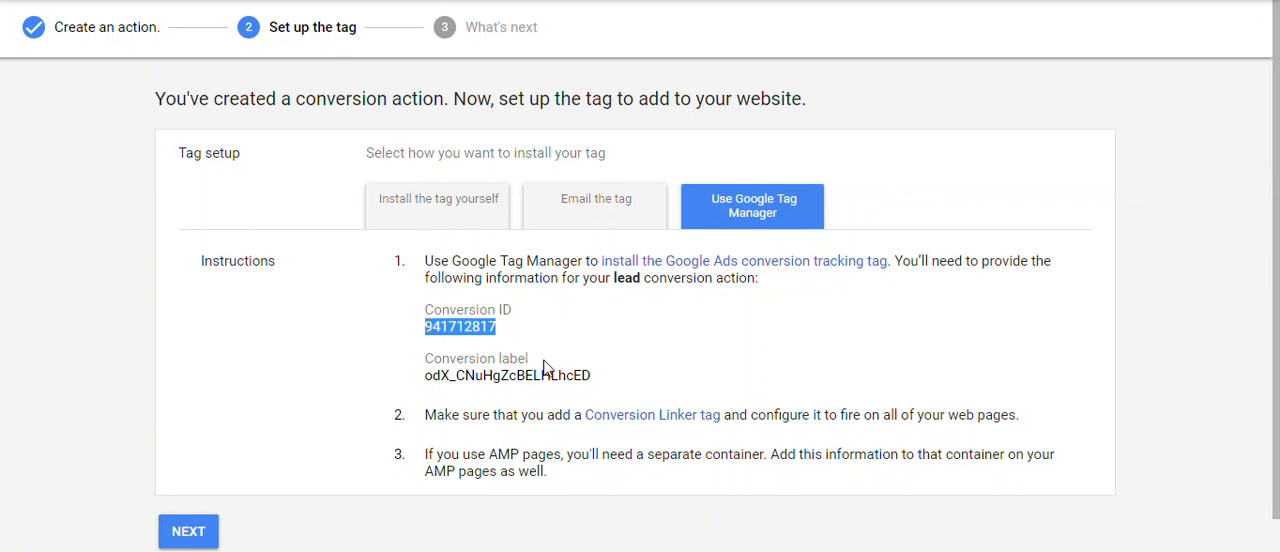
pyautogui.moveTo(424, 375); pyautogui.dragTo(600, 383)
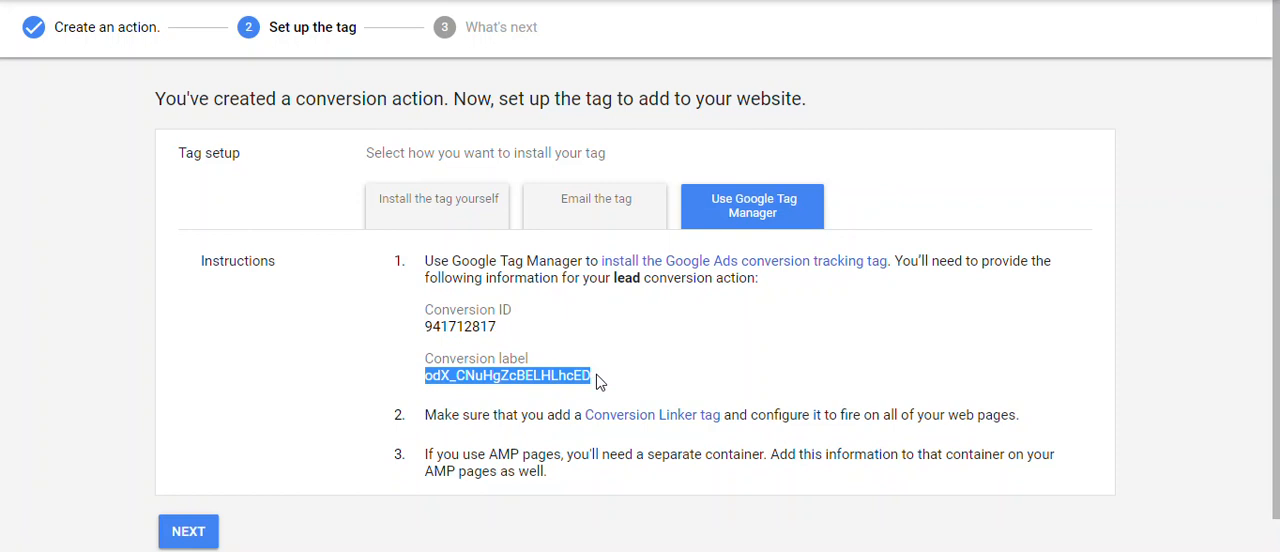
pyautogui.moveTo(598, 382); pyautogui.dragTo(418, 383)
# Open the option to email the tag and set the tracking method to Click.
pyautogui.click(567, 228)
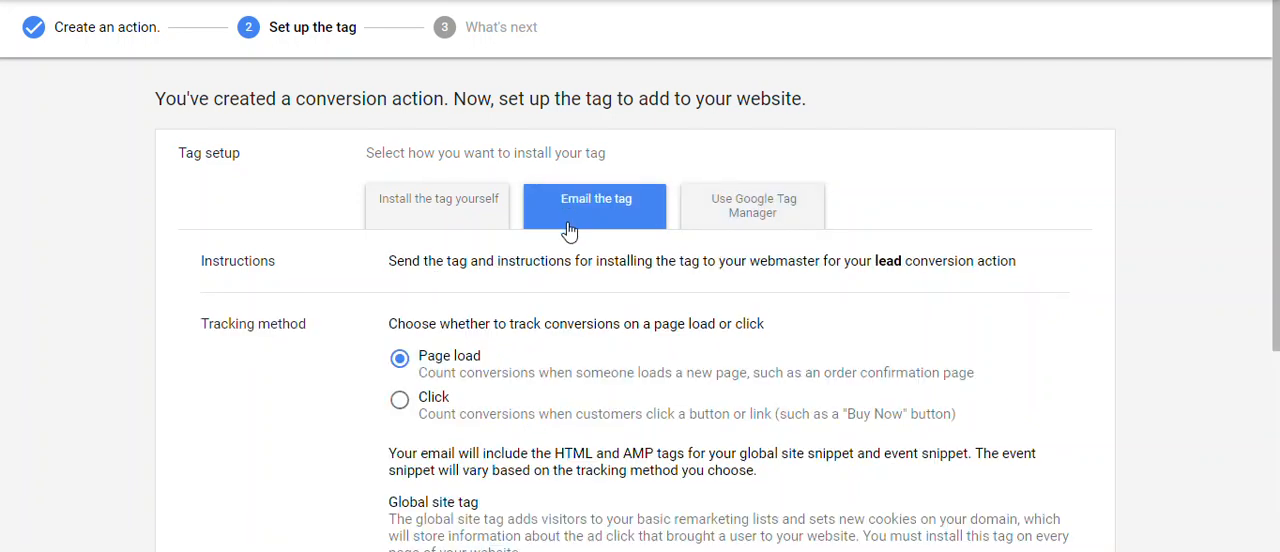
pyautogui.moveTo(1268, 188); pyautogui.dragTo(1251, 268)
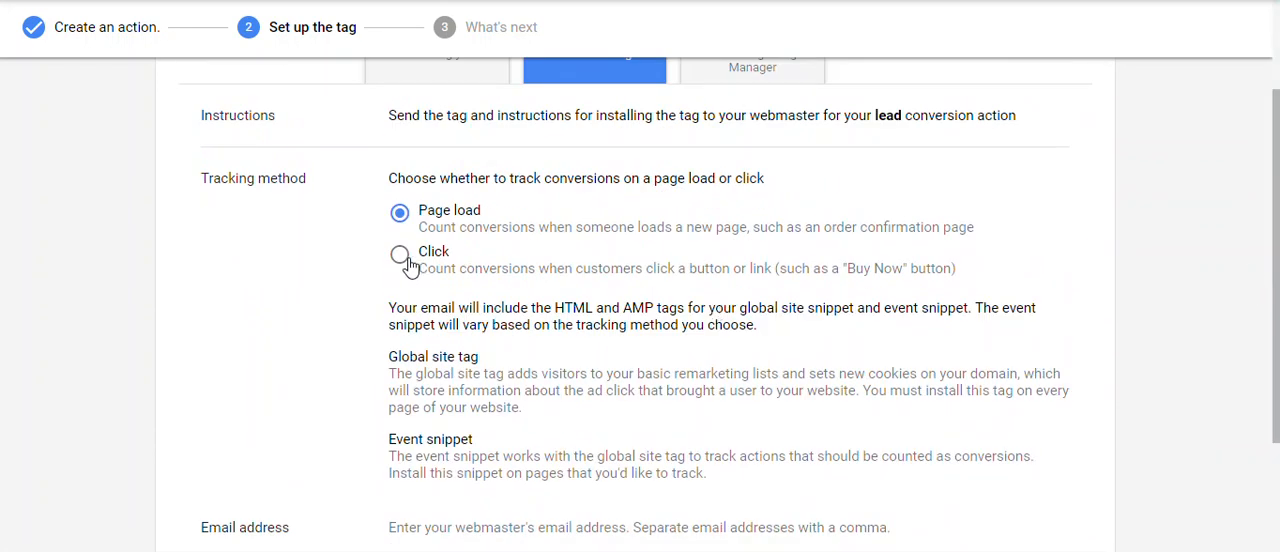
pyautogui.moveTo(509, 180); pyautogui.dragTo(595, 180)
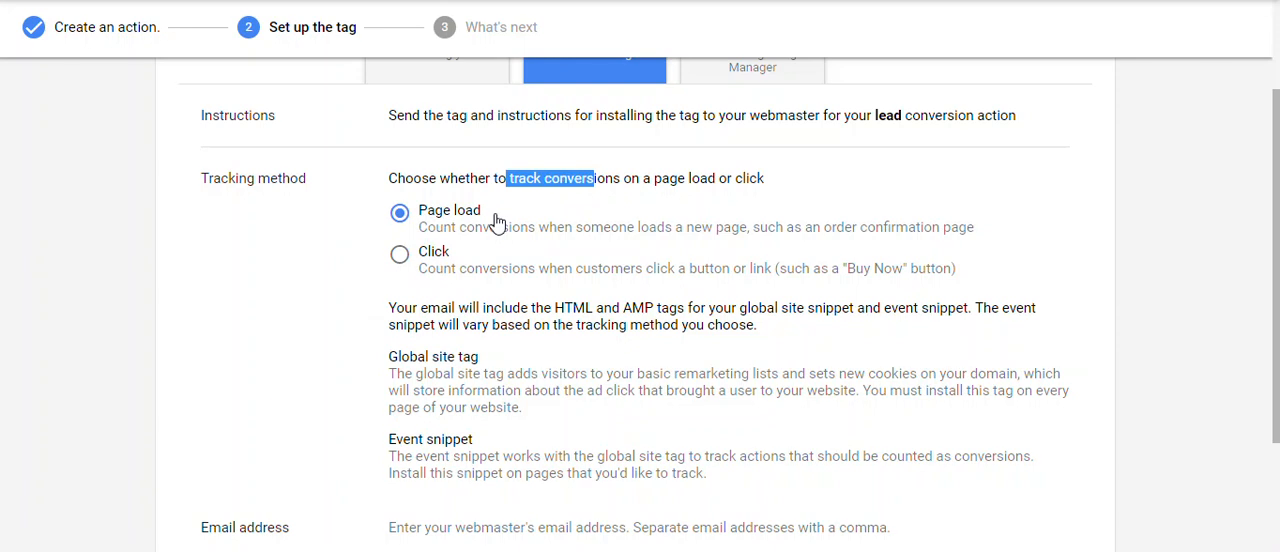
pyautogui.click(443, 262)
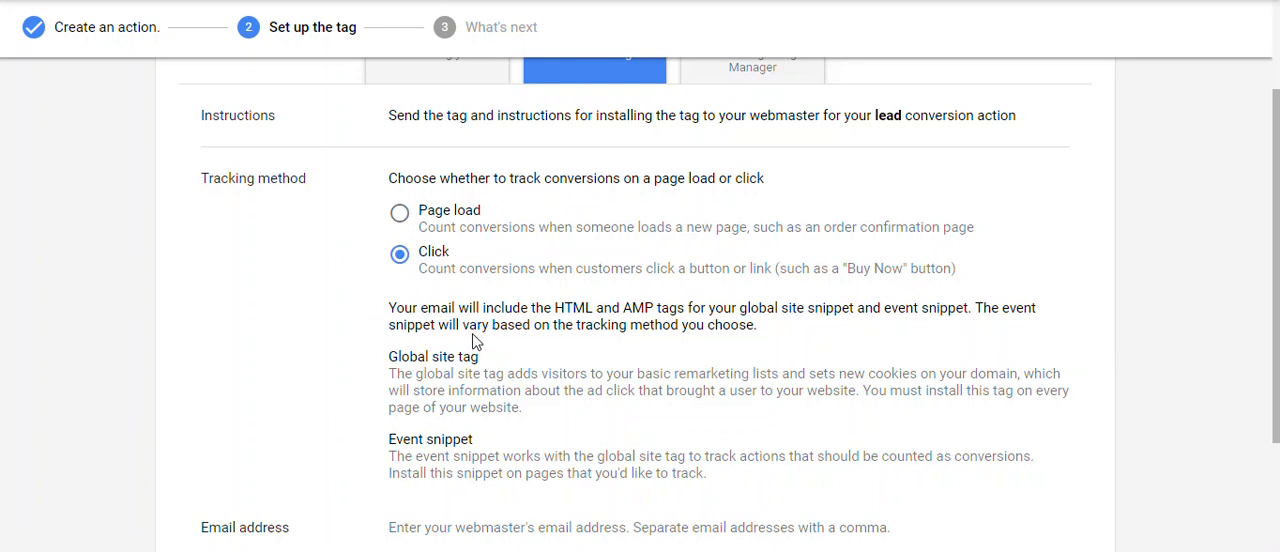
# Examine the global site tag and event snippet descriptions and the webmaster email address field.
pyautogui.moveTo(393, 357)
pyautogui.mouseDown()
pyautogui.moveTo(541, 414)
pyautogui.moveTo(395, 356)
pyautogui.mouseUp()
pyautogui.click(395, 357)
pyautogui.scroll(-1, 1277, 335)
pyautogui.moveTo(1277, 335); pyautogui.dragTo(1277, 394)
pyautogui.moveTo(420, 290); pyautogui.dragTo(735, 316)
pyautogui.click(735, 316)
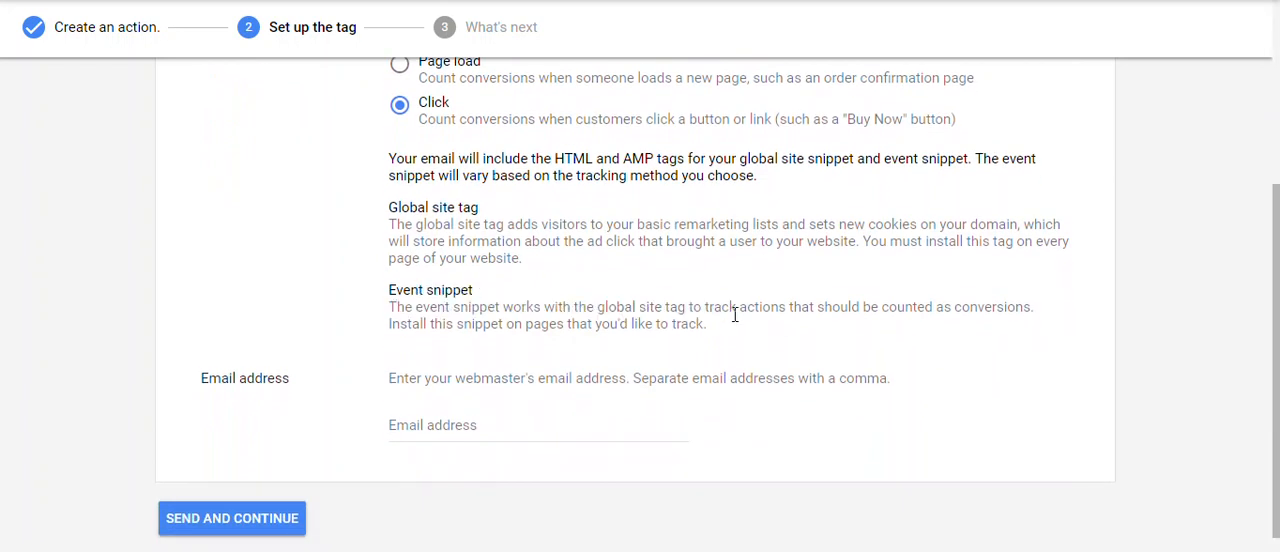
pyautogui.moveTo(1276, 368); pyautogui.dragTo(1260, 240)
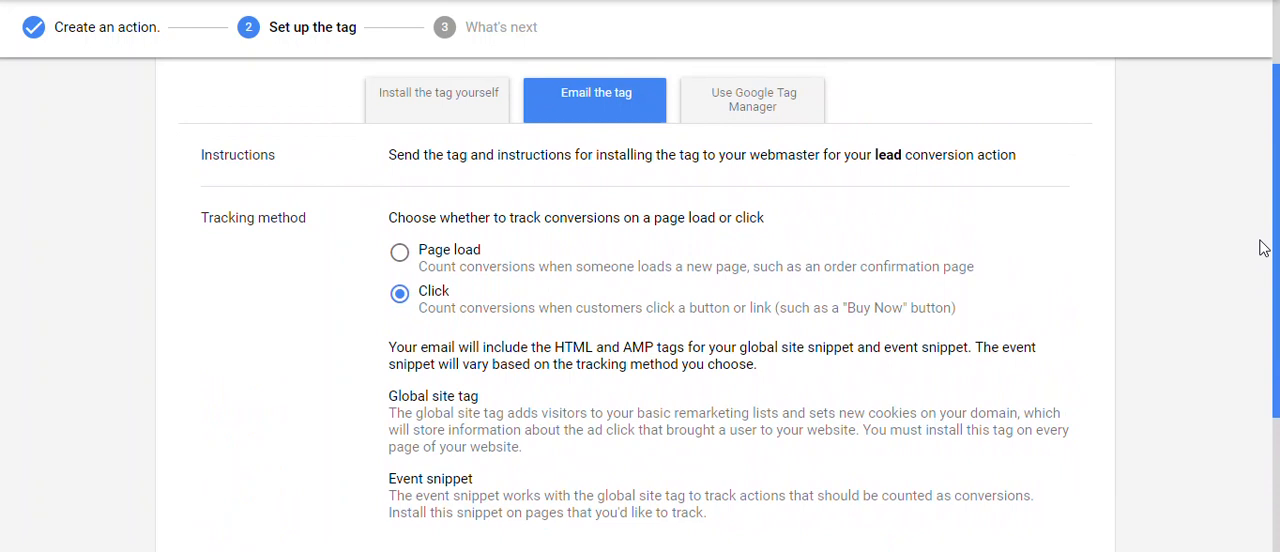
pyautogui.scroll(-1, 1262, 248)
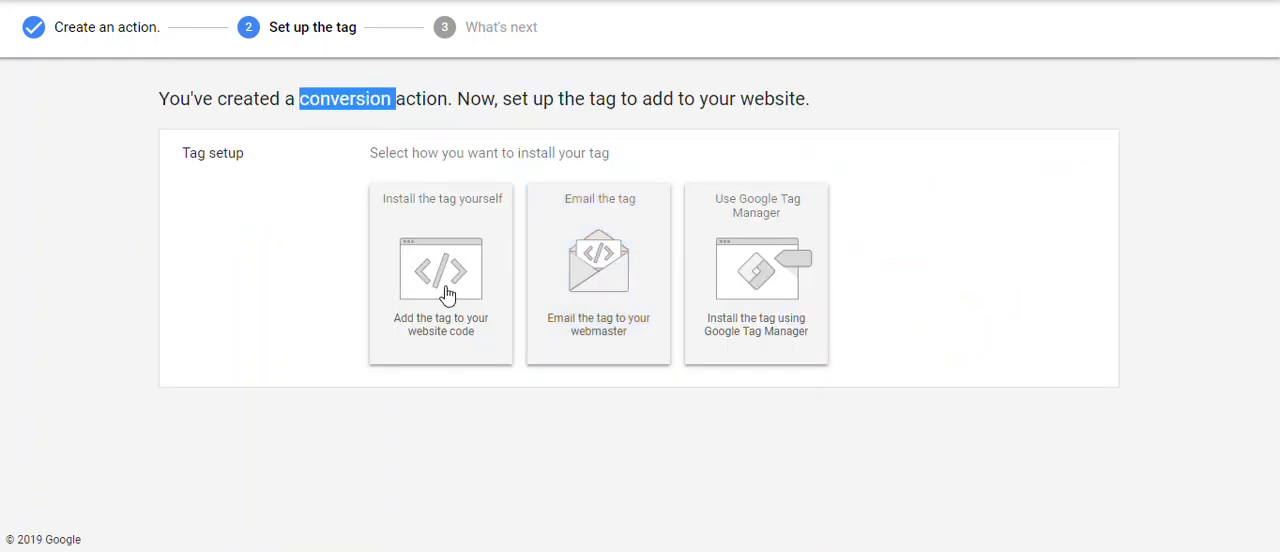
# Choose to install the tag yourself and examine the HTML code of the global site tag.
pyautogui.click(446, 292)
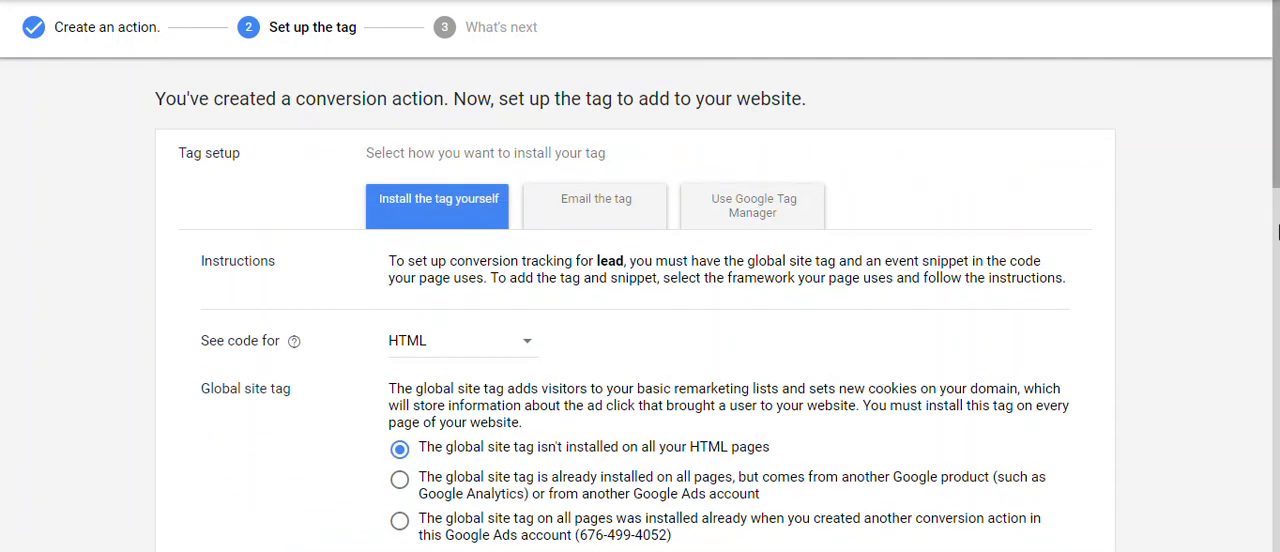
pyautogui.scroll(-4, 1277, 235)
pyautogui.moveTo(1277, 290); pyautogui.dragTo(1277, 475)
pyautogui.scroll(5, 787, 296)
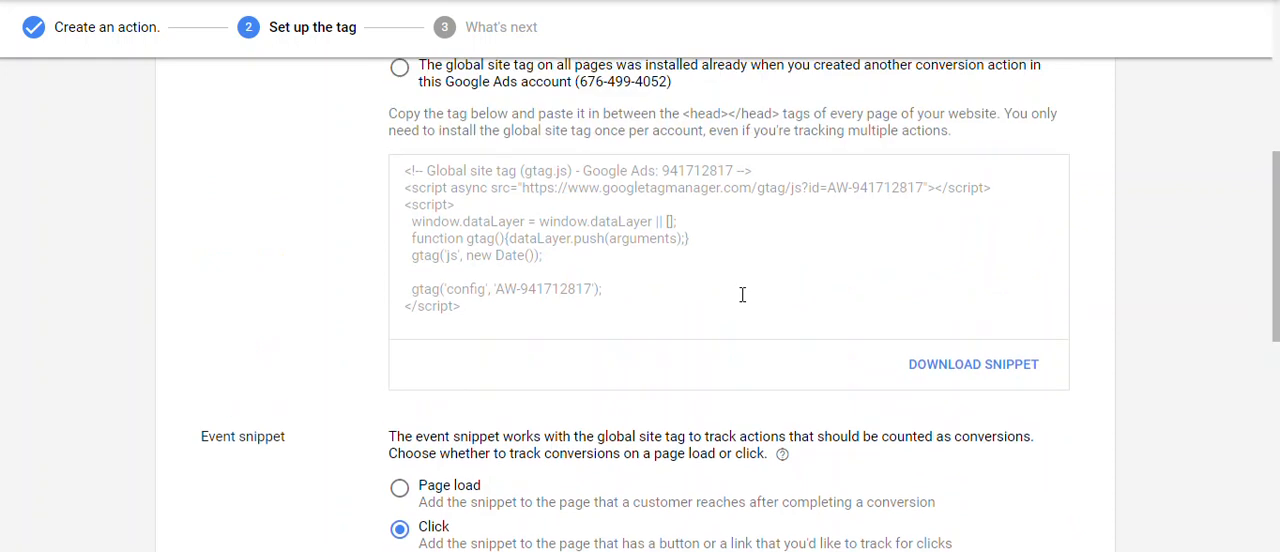
pyautogui.moveTo(410, 192); pyautogui.dragTo(512, 280)
pyautogui.click(557, 271)
# Examine the event snippet code for the lead conversion, especially its send_to, value and currency lines.
pyautogui.scroll(-5, 826, 363)
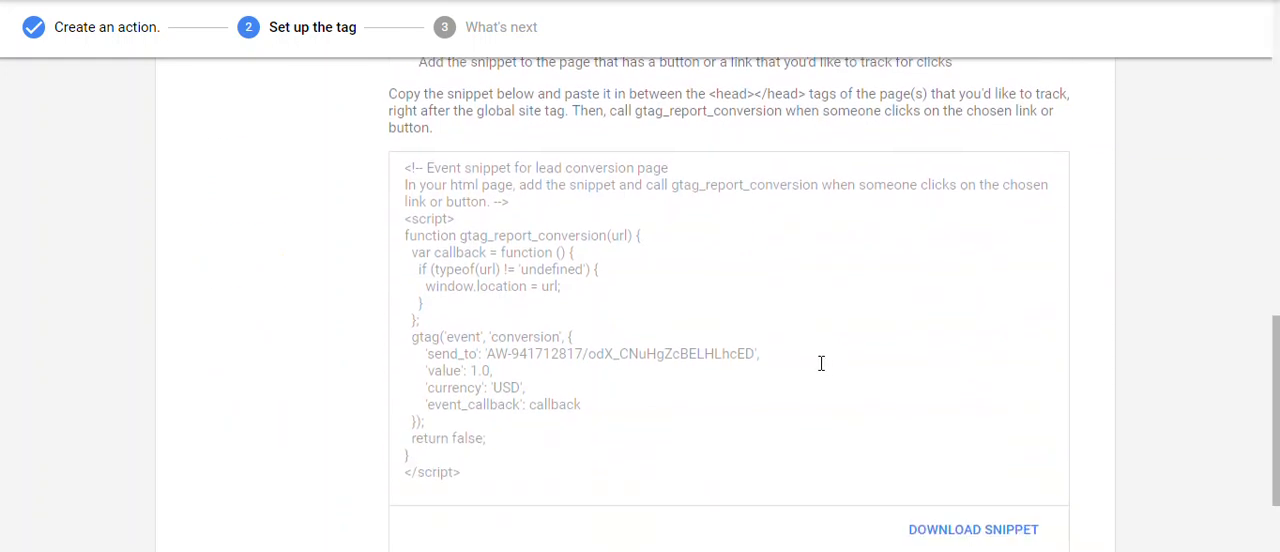
pyautogui.moveTo(467, 370); pyautogui.dragTo(497, 384)
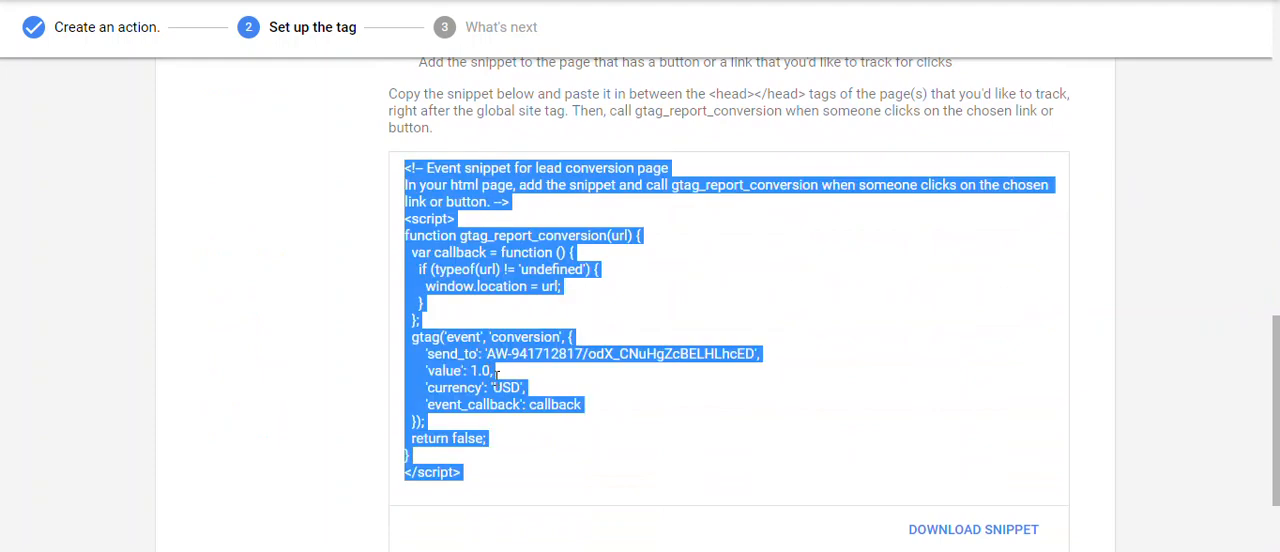
pyautogui.click(490, 370)
pyautogui.moveTo(490, 370); pyautogui.dragTo(473, 370)
pyautogui.click(473, 370)
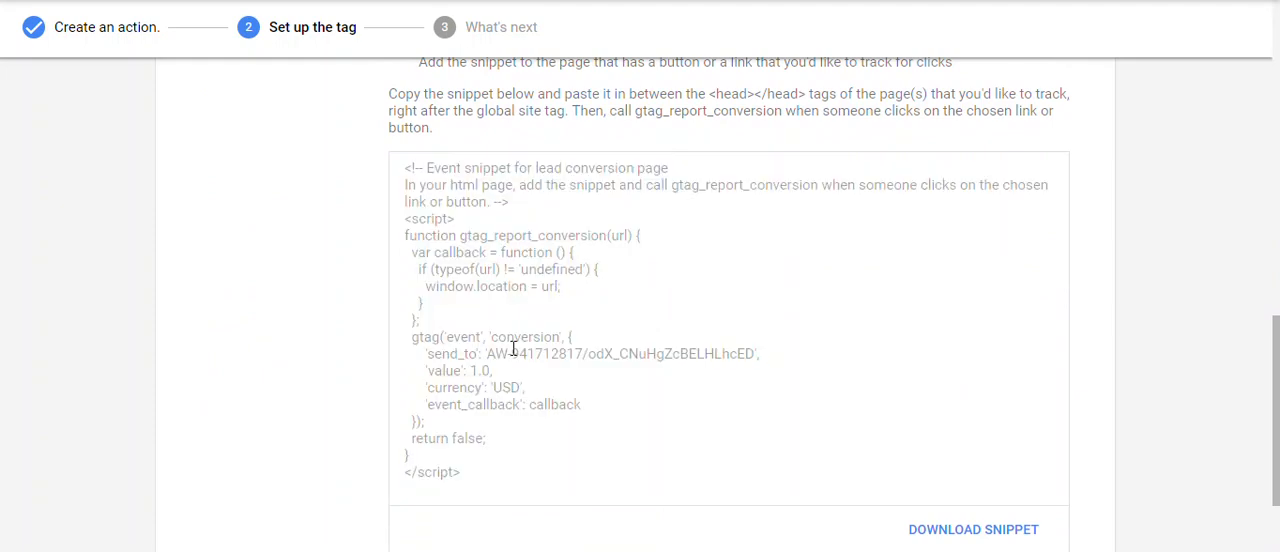
pyautogui.moveTo(491, 368); pyautogui.dragTo(475, 368)
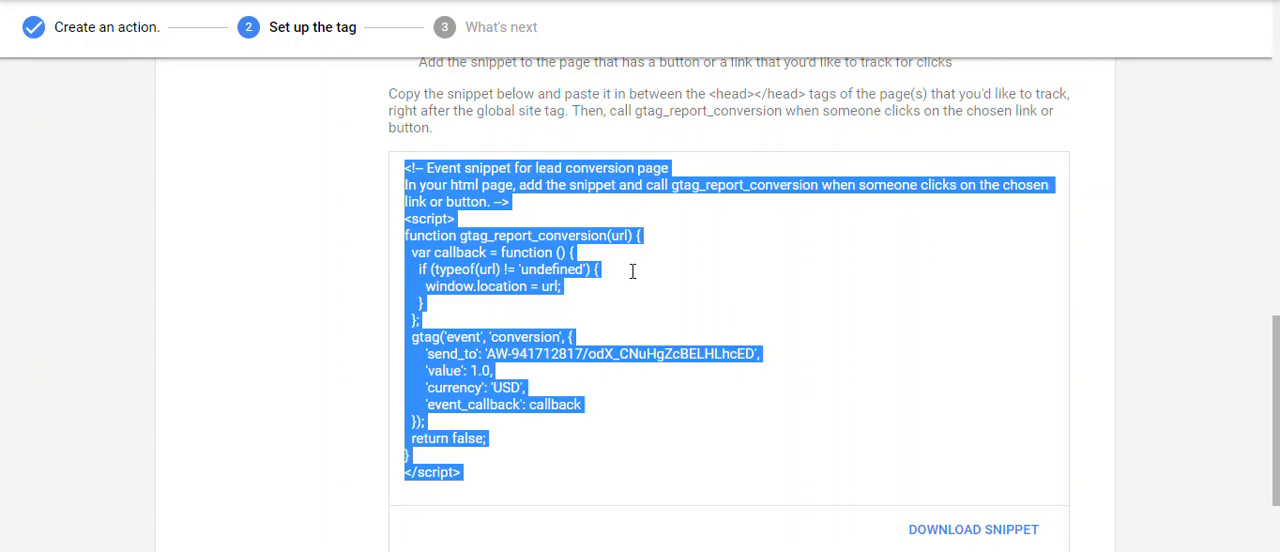
pyautogui.click(600, 320)
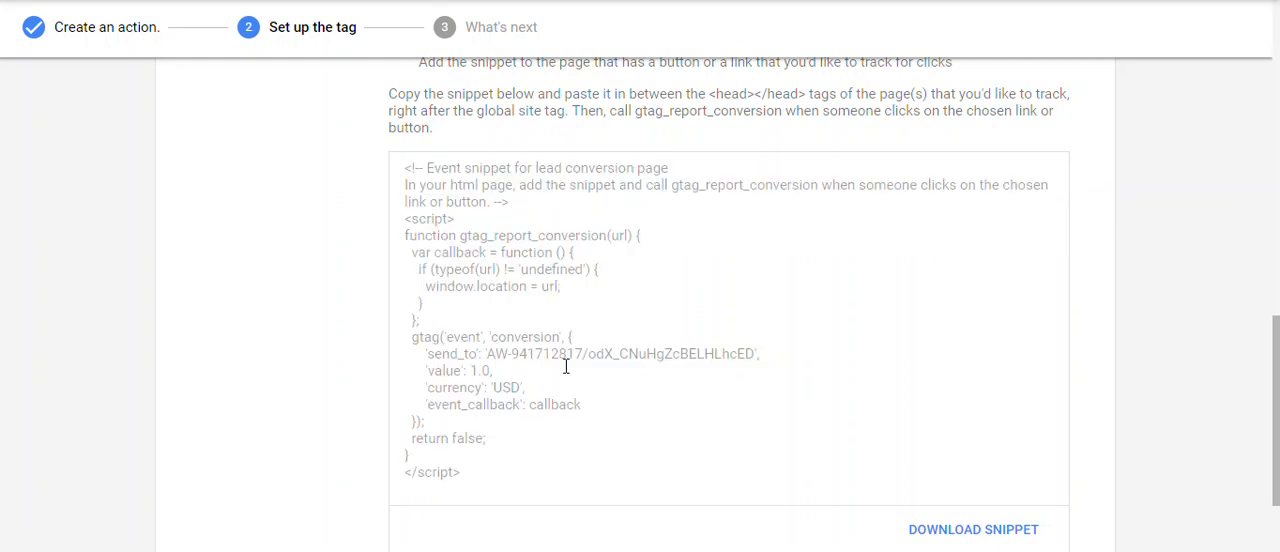
pyautogui.moveTo(502, 383); pyautogui.dragTo(531, 384)
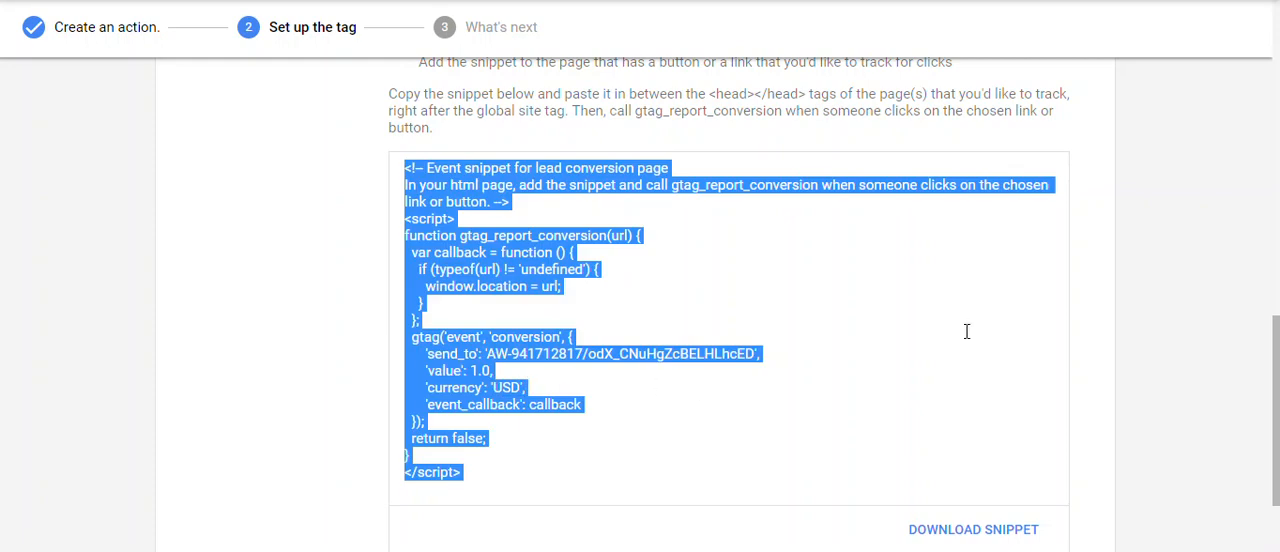
pyautogui.click(632, 354)
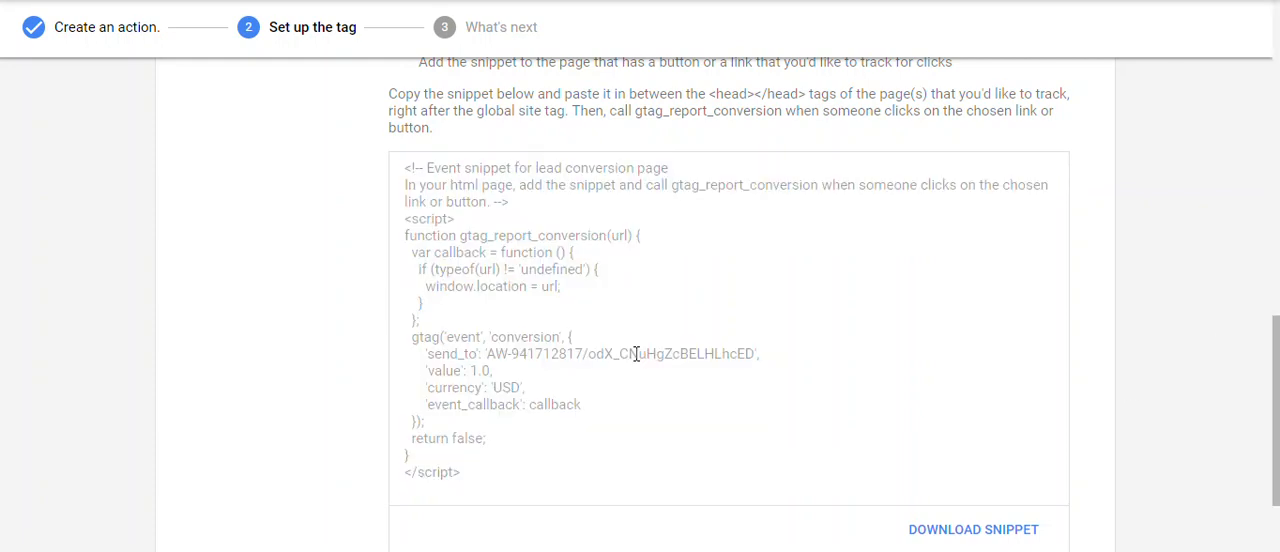
# Finish the tag setup and return to the list of conversion actions.
pyautogui.moveTo(1278, 393); pyautogui.dragTo(1278, 443)
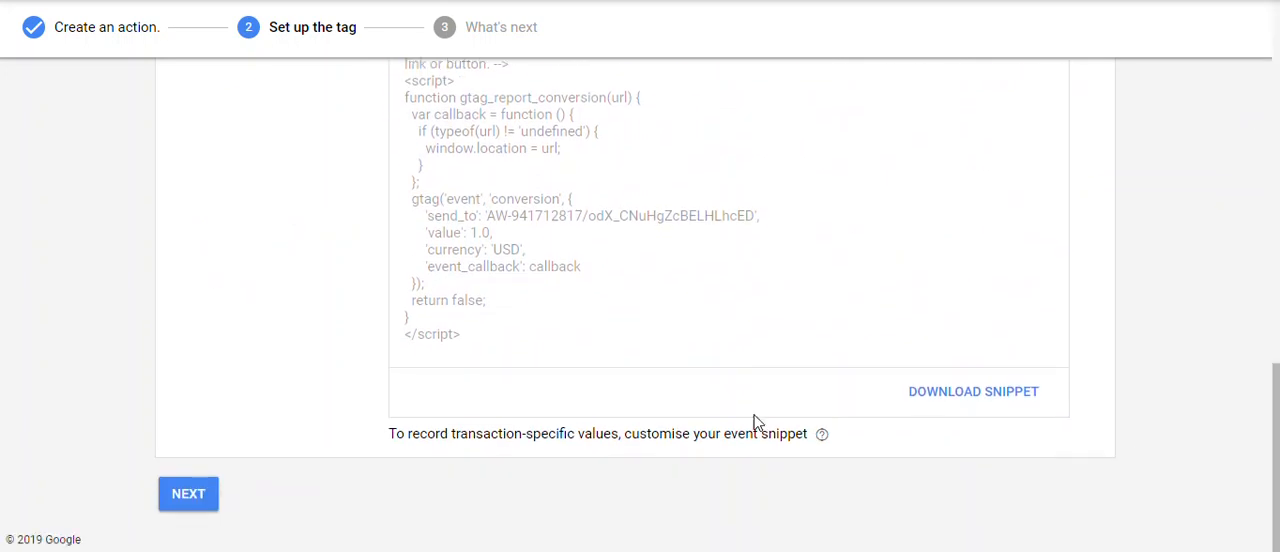
pyautogui.click(188, 497)
pyautogui.click(192, 379)
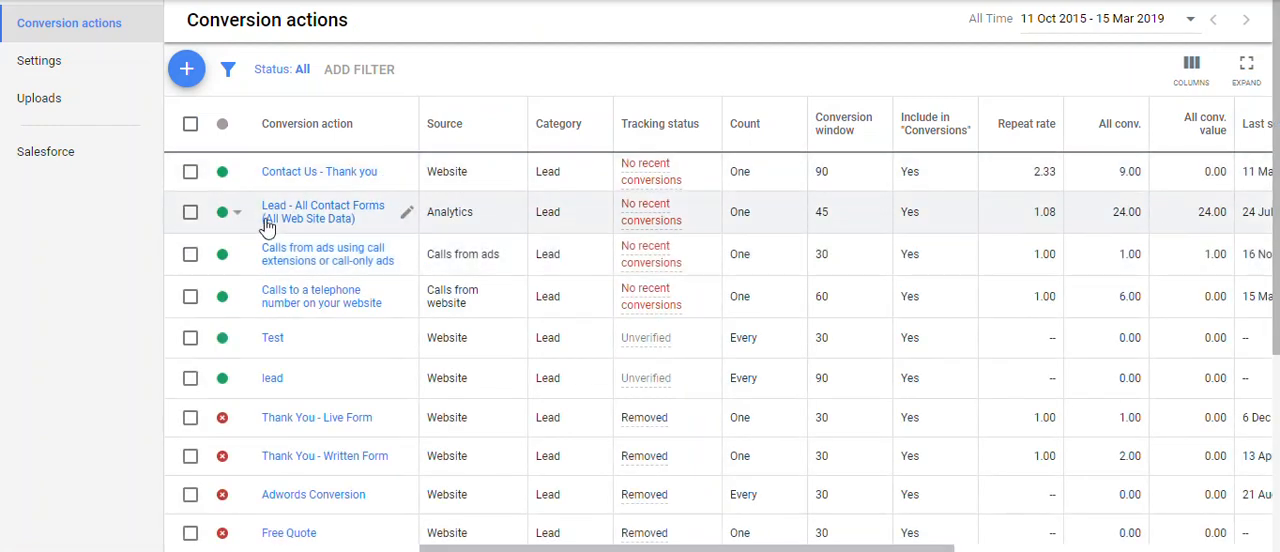
# Start a new conversion action and compare the app tracking options with the phone call sources for website calls and mobile number clicks.
pyautogui.click(194, 86)
pyautogui.click(568, 180)
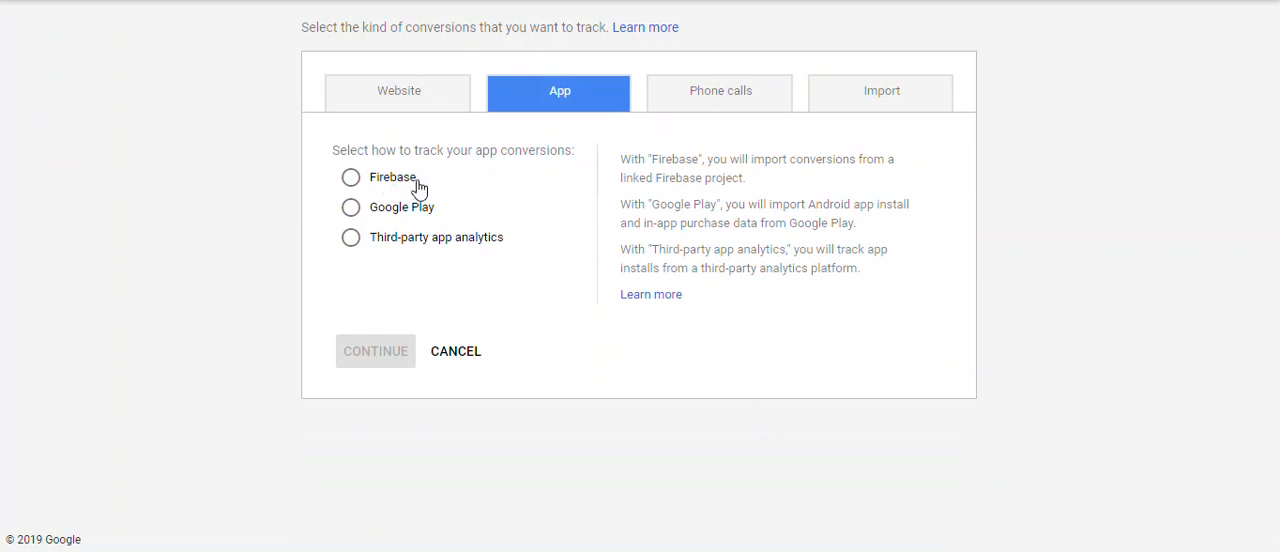
pyautogui.click(705, 111)
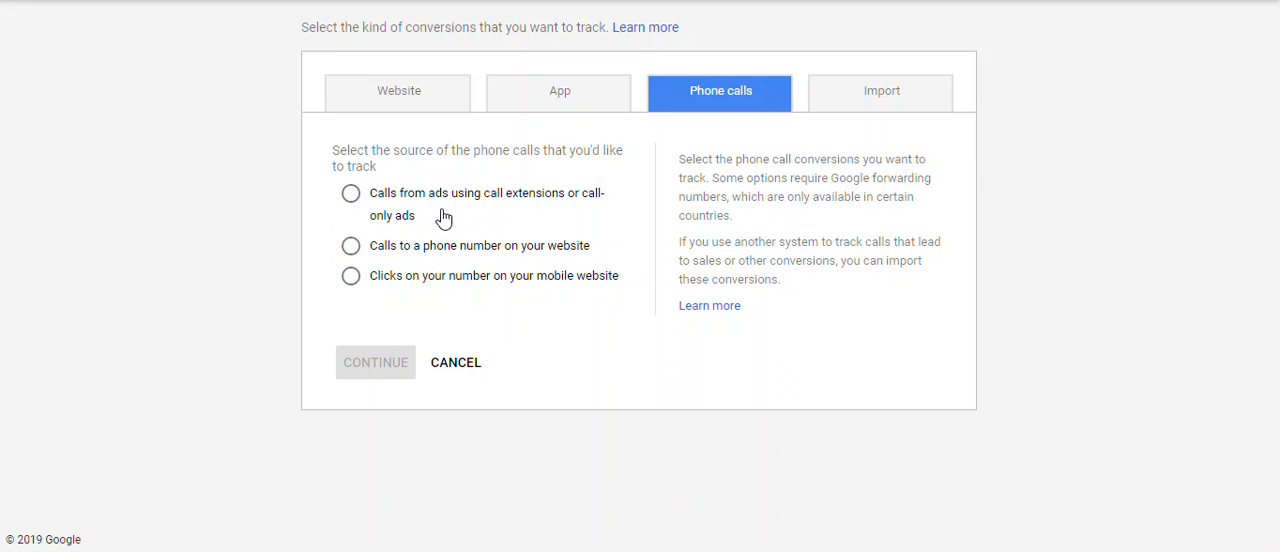
pyautogui.click(470, 258)
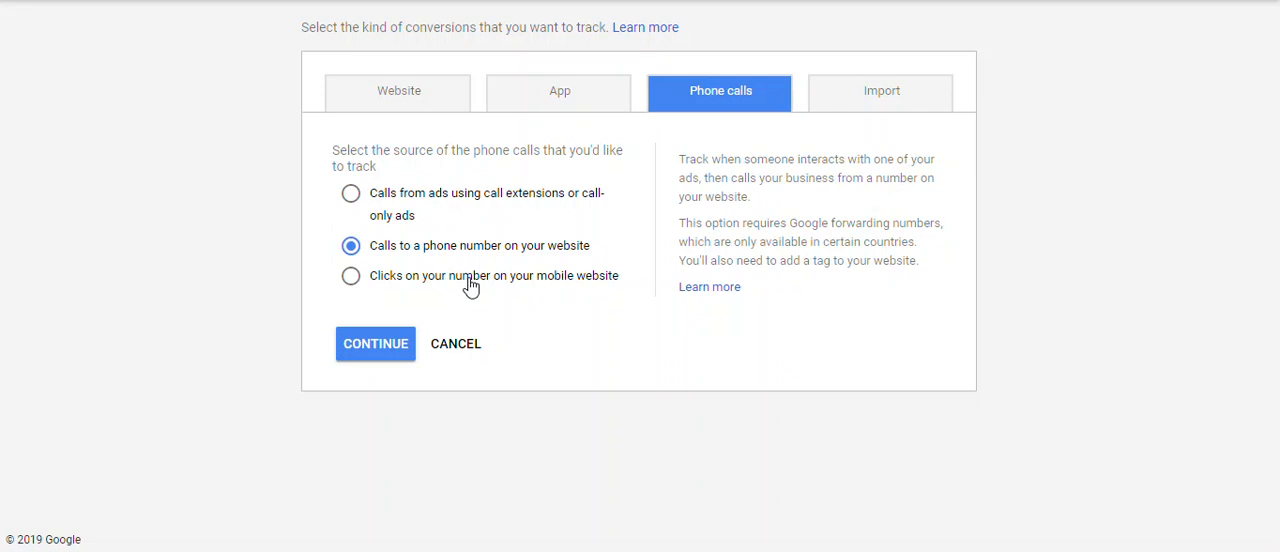
pyautogui.click(470, 285)
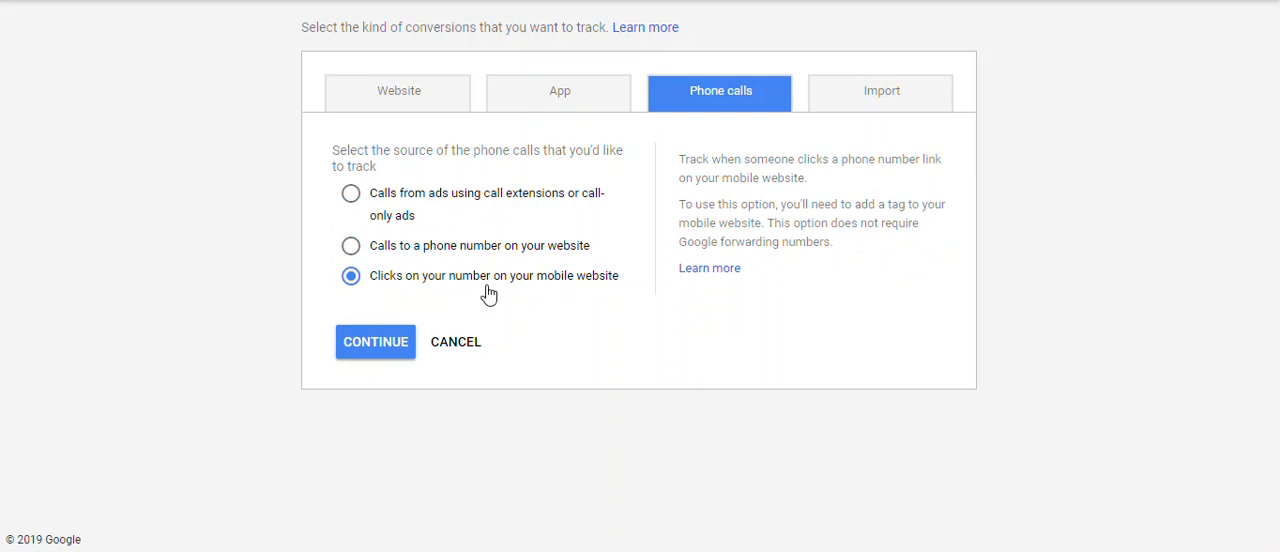
# Examine the conversion import sources, including Salesforce and Other data sources or CRMs.
pyautogui.click(862, 96)
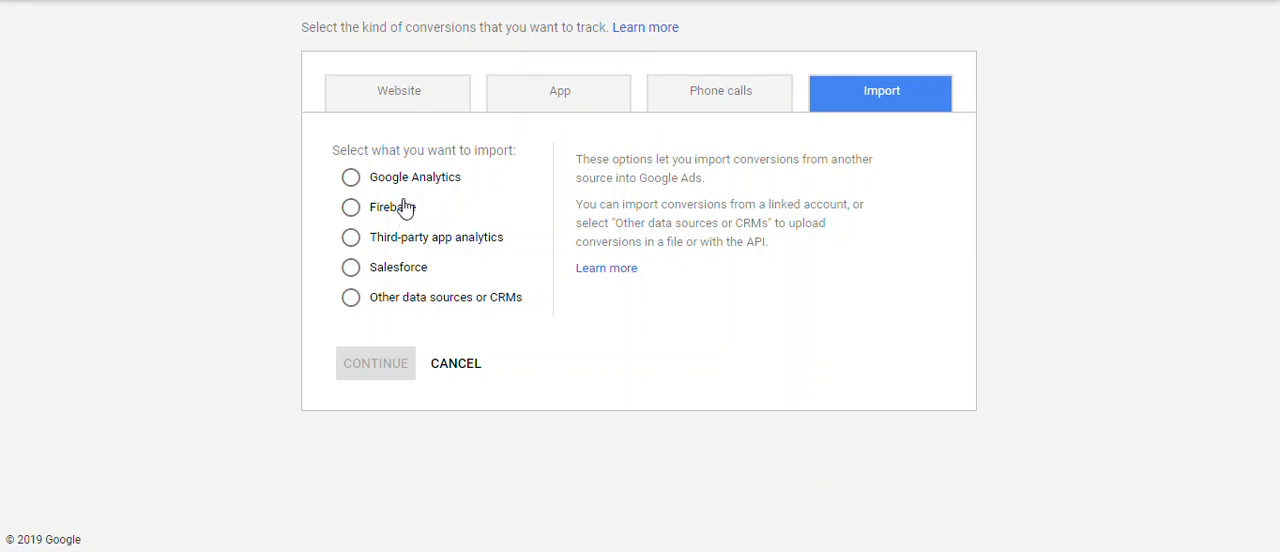
pyautogui.click(404, 272)
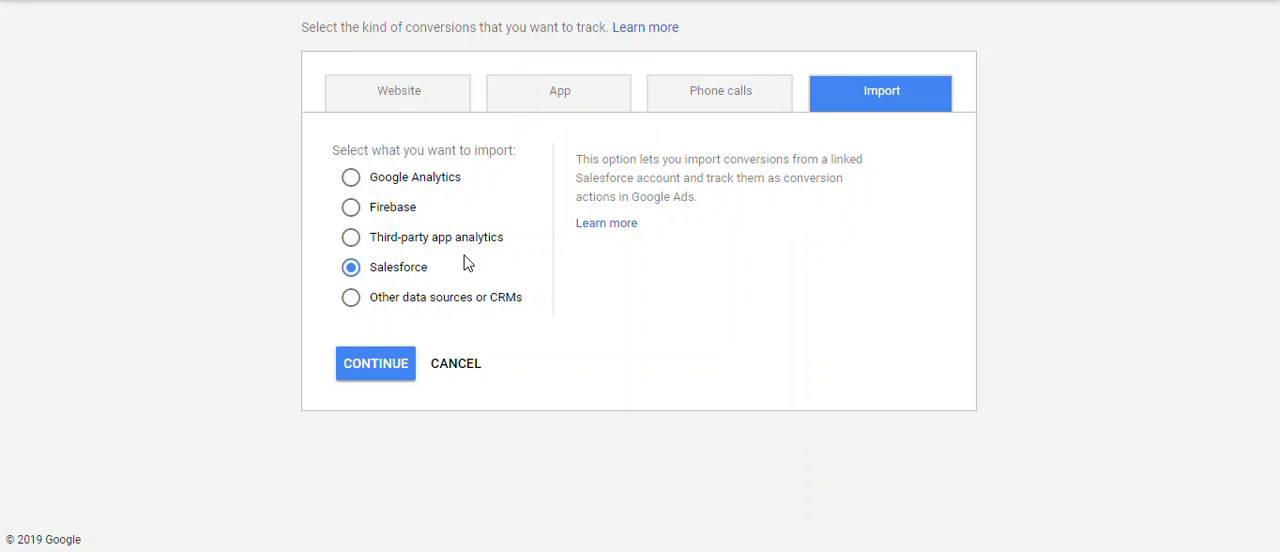
pyautogui.click(462, 298)
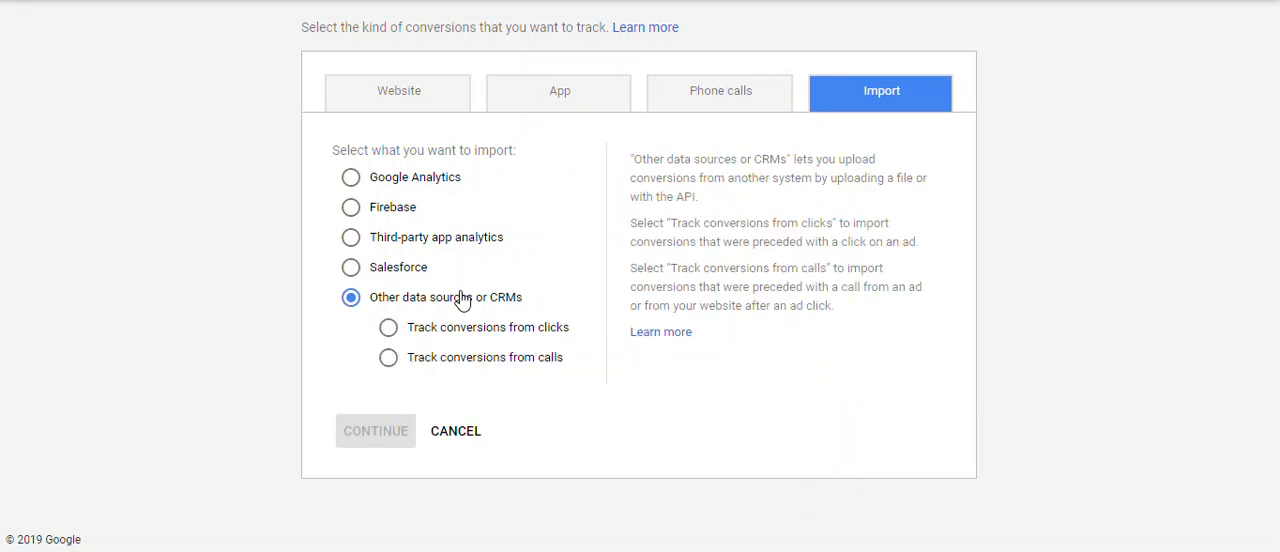
pyautogui.moveTo(631, 223); pyautogui.dragTo(919, 243)
# Choose Website as the kind of conversion to track and bring up the new action's Count settings.
pyautogui.click(587, 61)
pyautogui.click(555, 92)
pyautogui.click(393, 89)
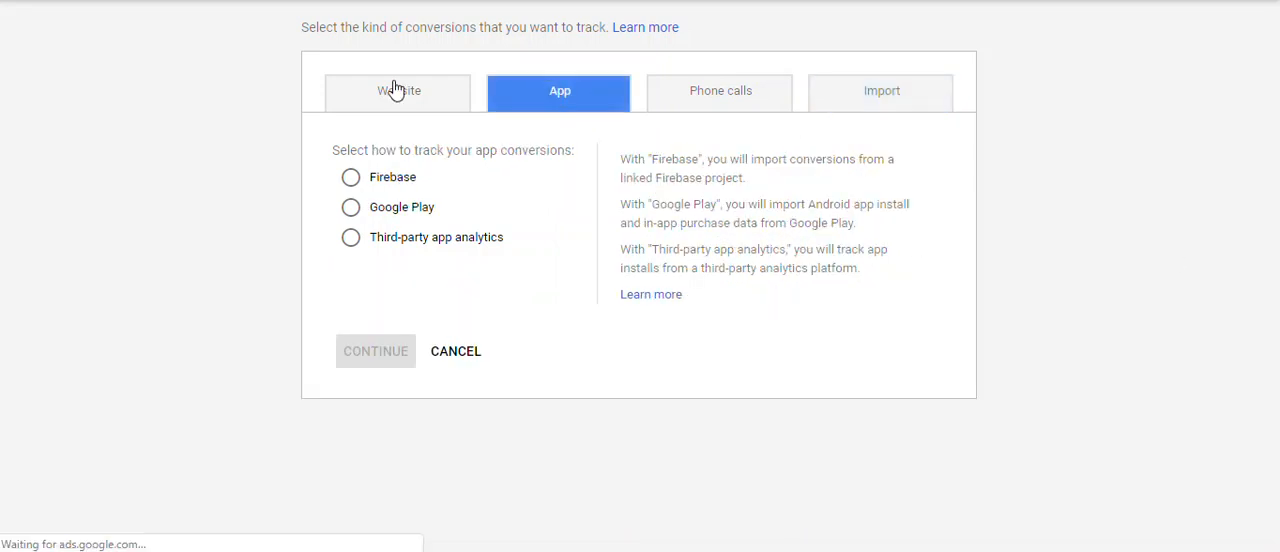
pyautogui.moveTo(1278, 142); pyautogui.dragTo(1278, 402)
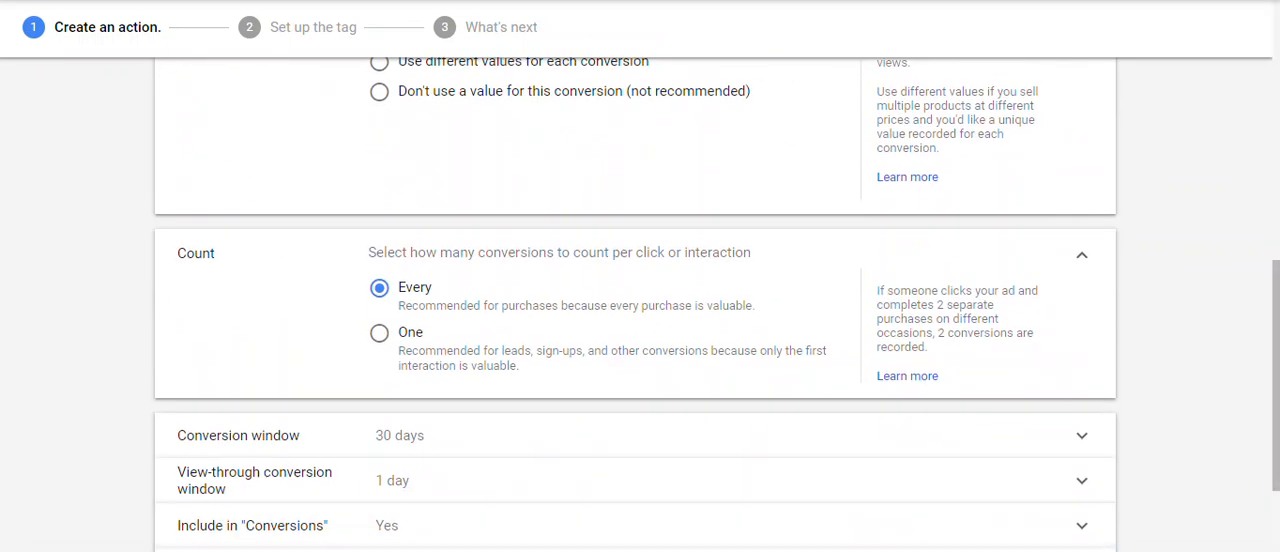